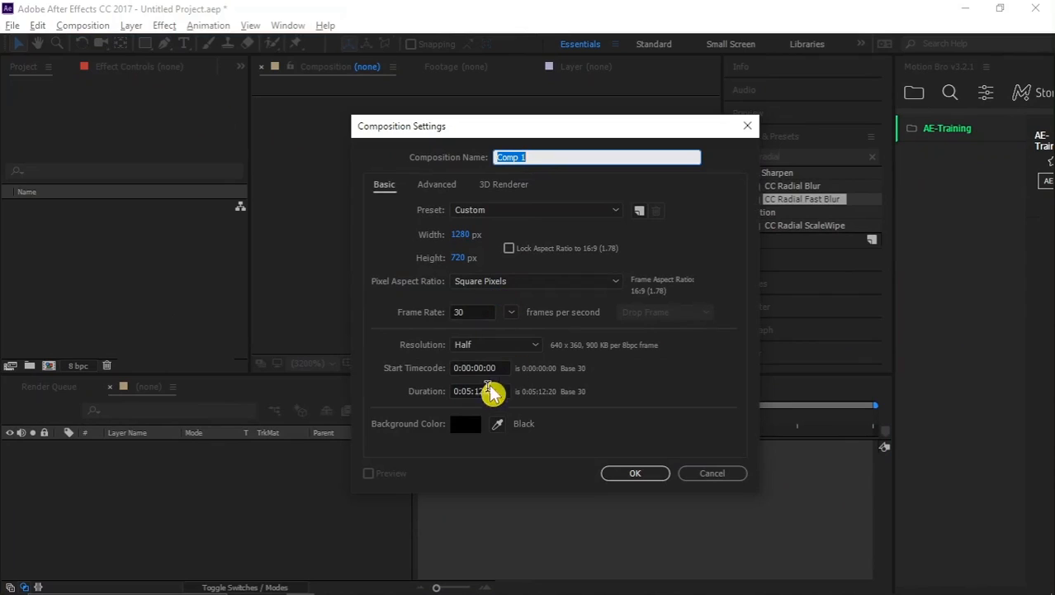
Step: Set the new composition's duration to 0:00:05:20 and create the composition
click(479, 392)
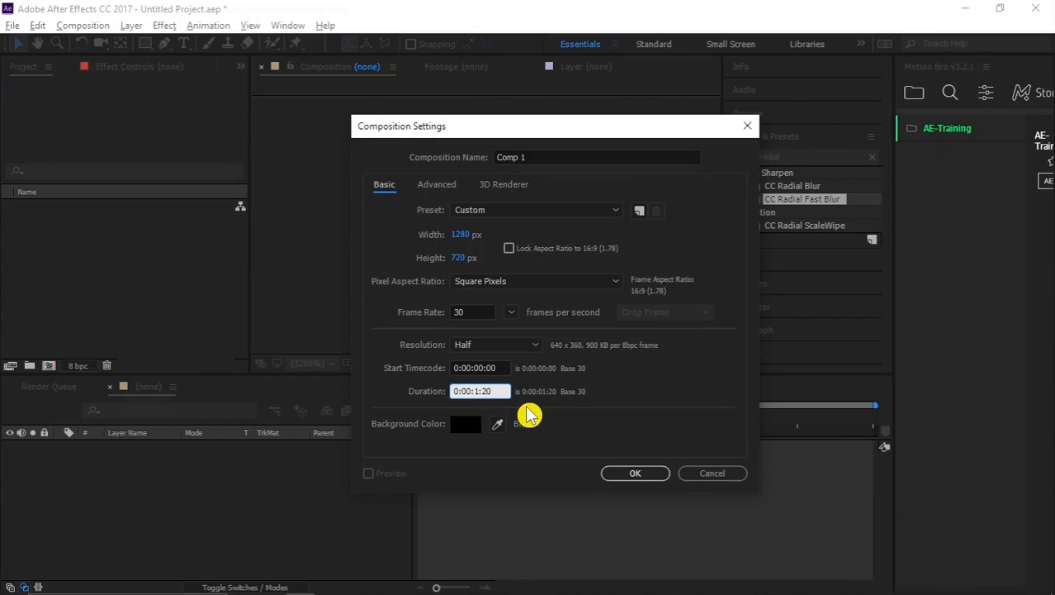
click(633, 474)
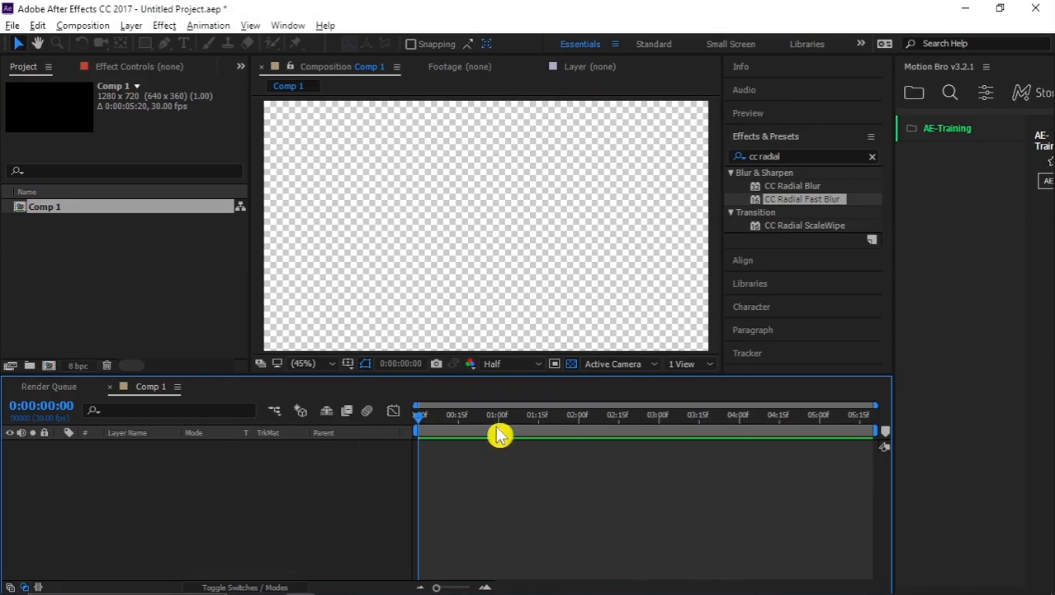
Step: Add a 1280 x 720 px solid in dark blue 001D4D as the background
right_click(155, 483)
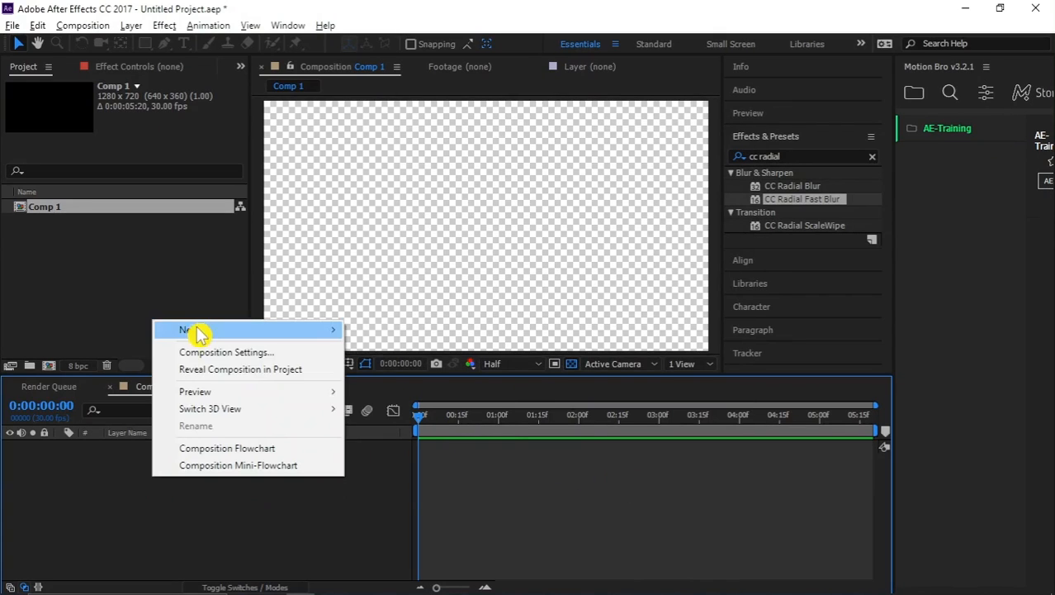
mouse_move(289, 341)
click(393, 370)
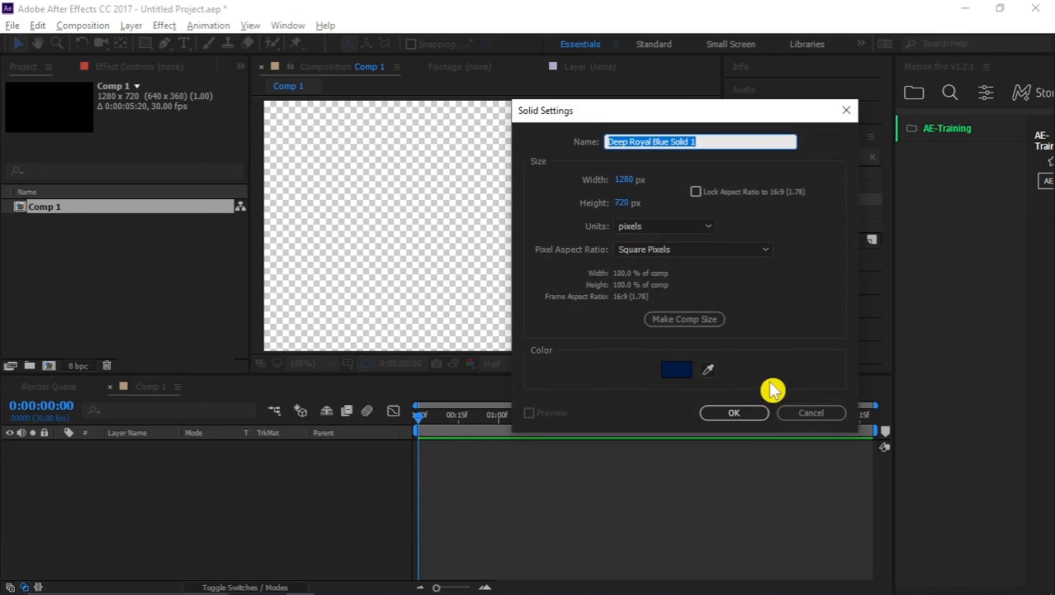
click(677, 371)
drag(804, 415, 815, 405)
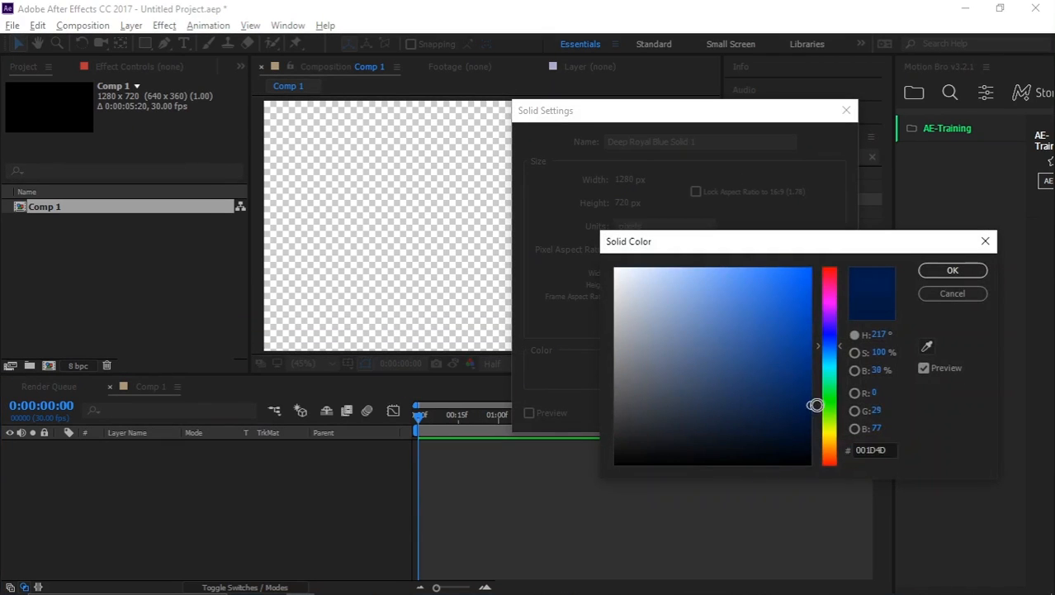
click(946, 273)
click(723, 417)
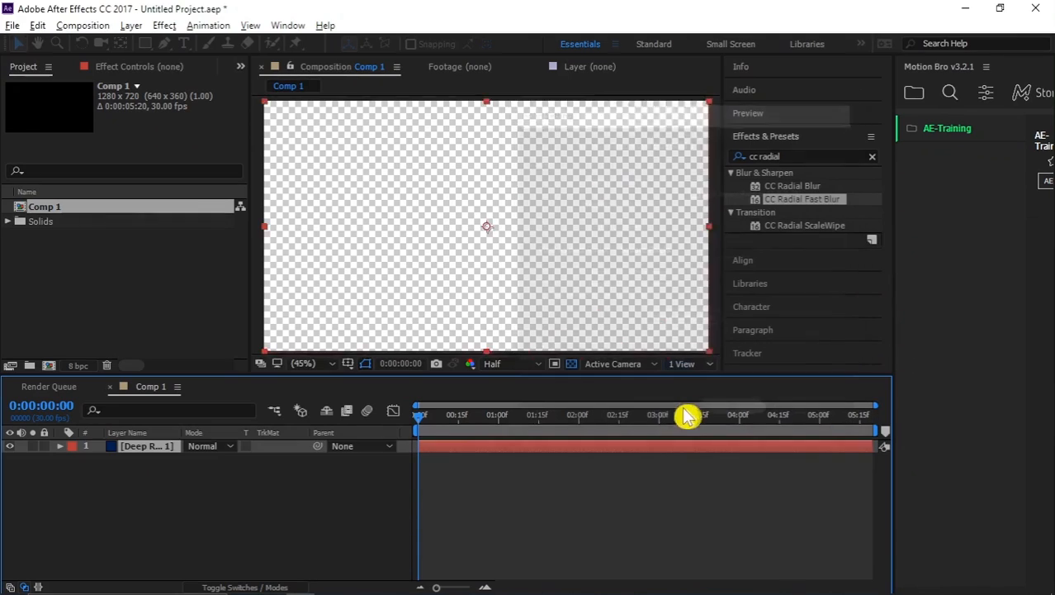
click(306, 507)
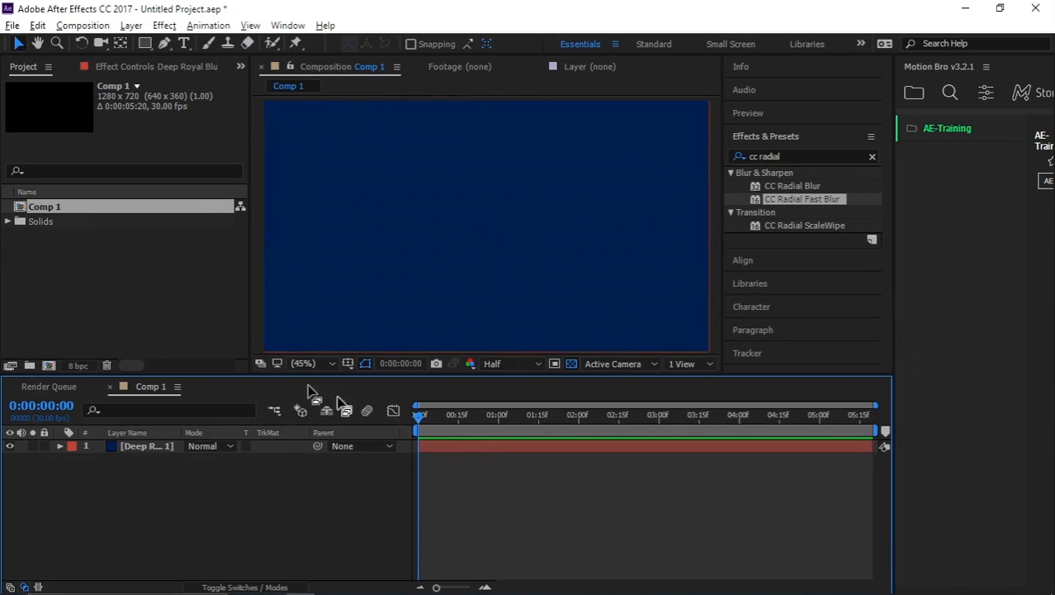
Step: Add a text layer reading "EFFECT" over the blue background
right_click(223, 493)
click(209, 496)
click(184, 43)
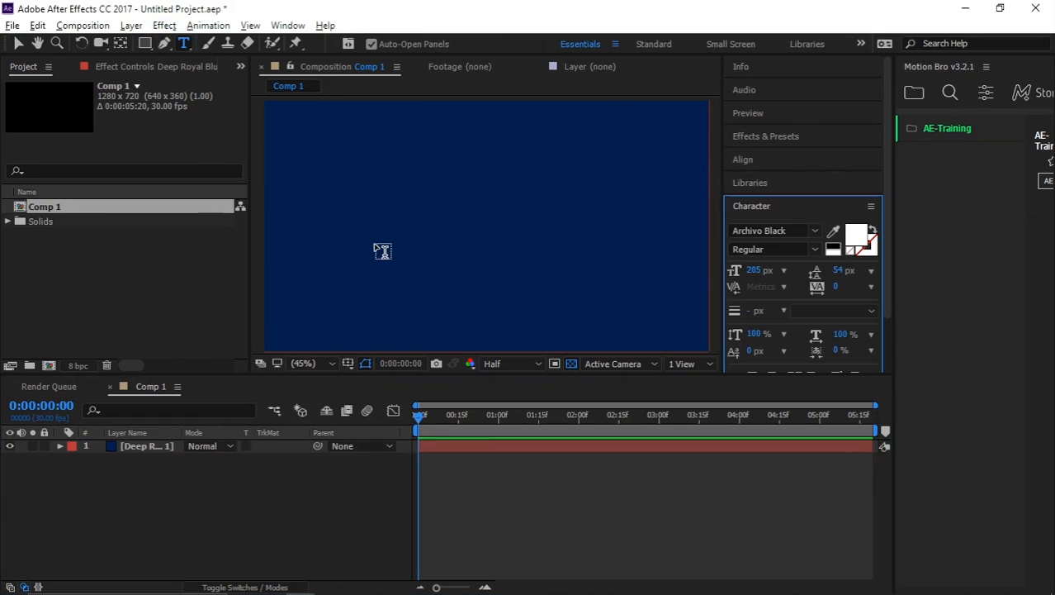
click(378, 251)
text(EFFEC)
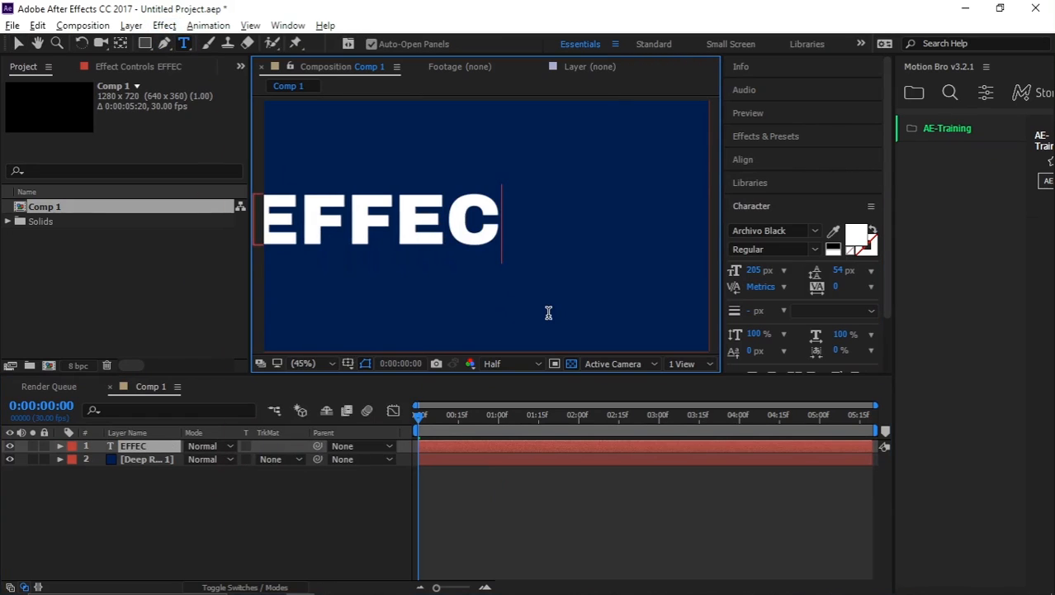
text(T)
click(18, 43)
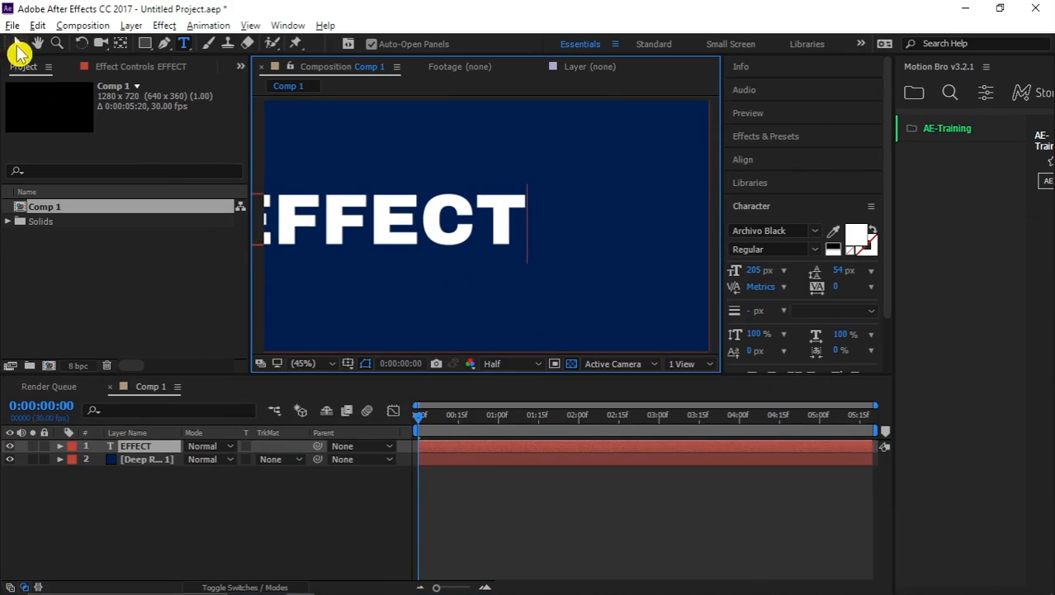
Step: Center the EFFECT text in the composition both ways and move its anchor point to the middle of the text
click(780, 162)
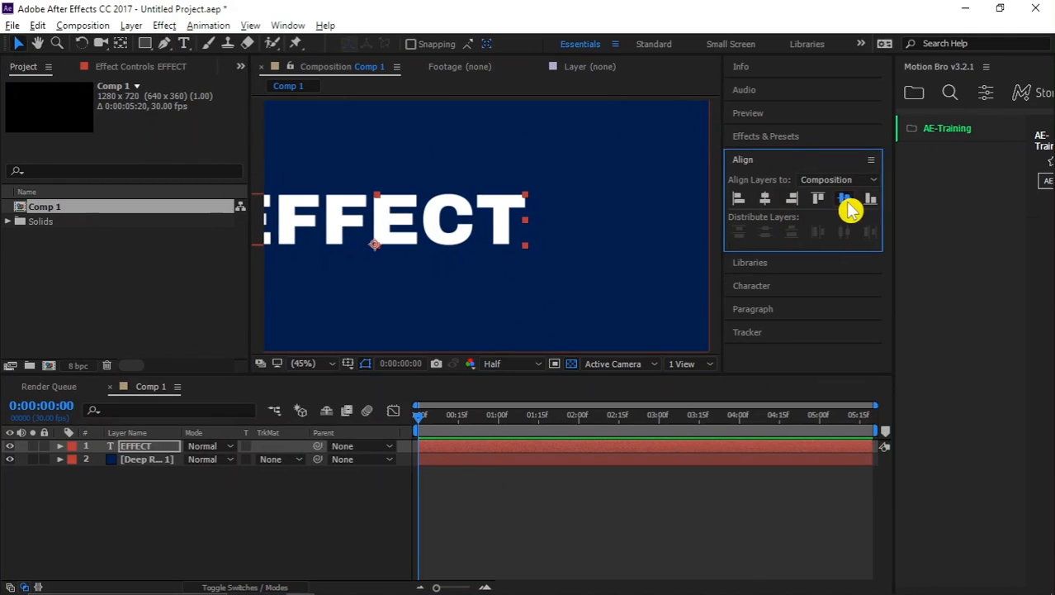
click(846, 202)
click(764, 201)
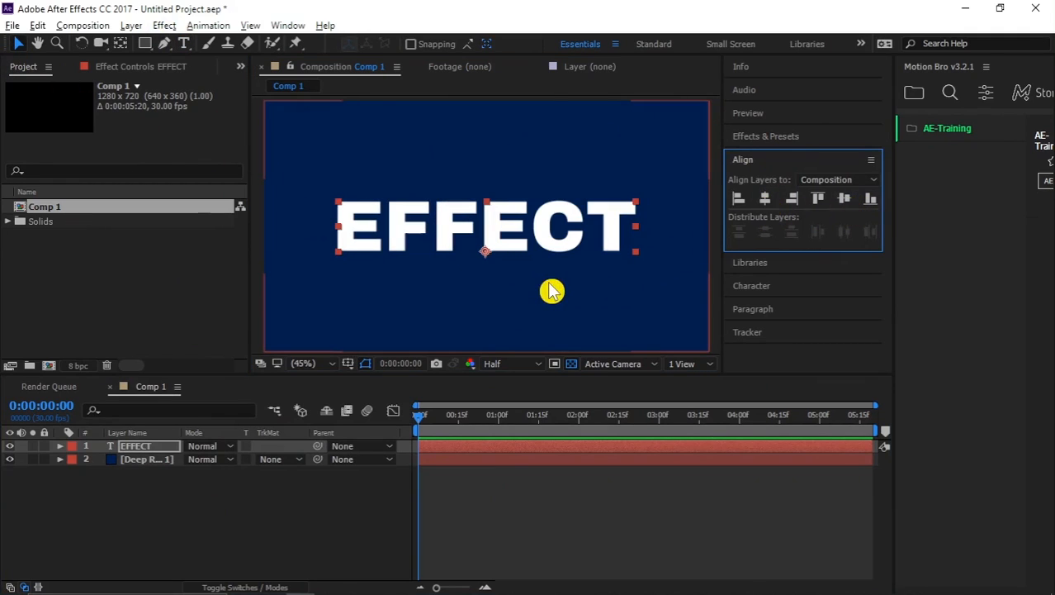
key(ctrl+alt+Home)
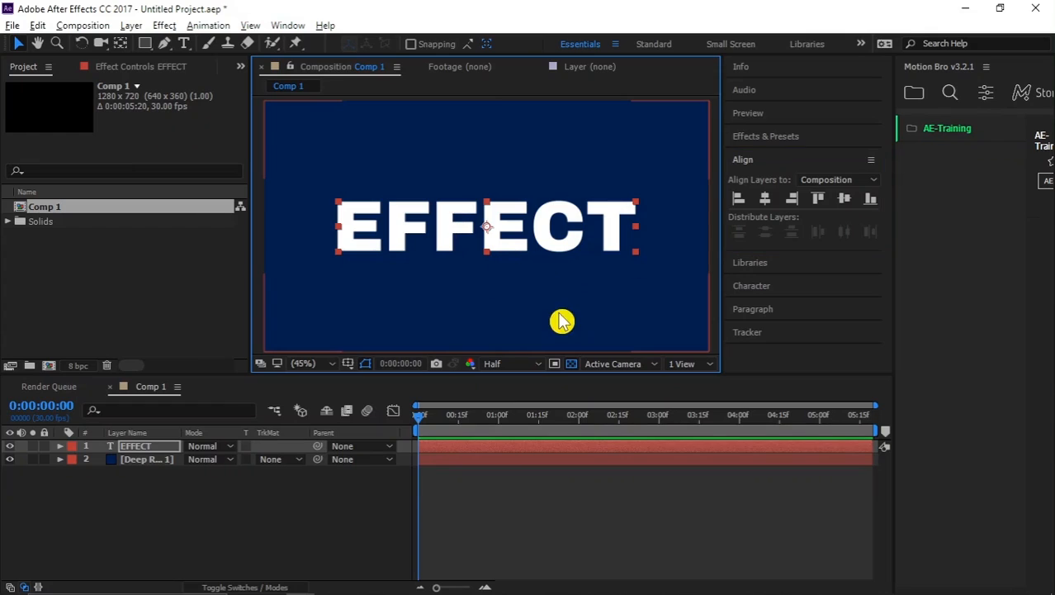
click(769, 202)
Step: Enlarge the EFFECT text to 237 px and center it vertically in the composition again
click(751, 286)
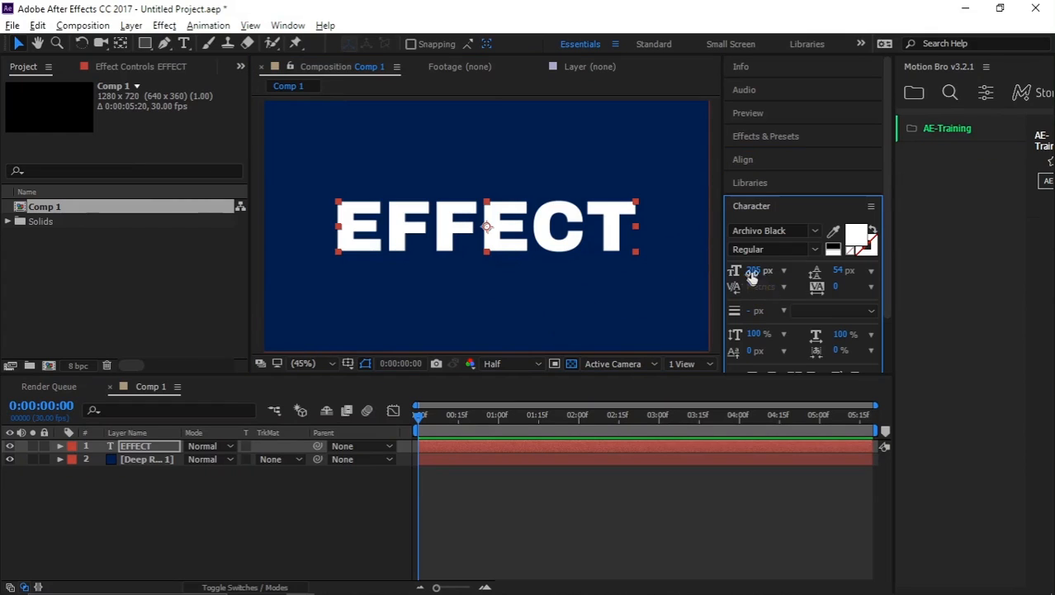
drag(759, 270, 783, 270)
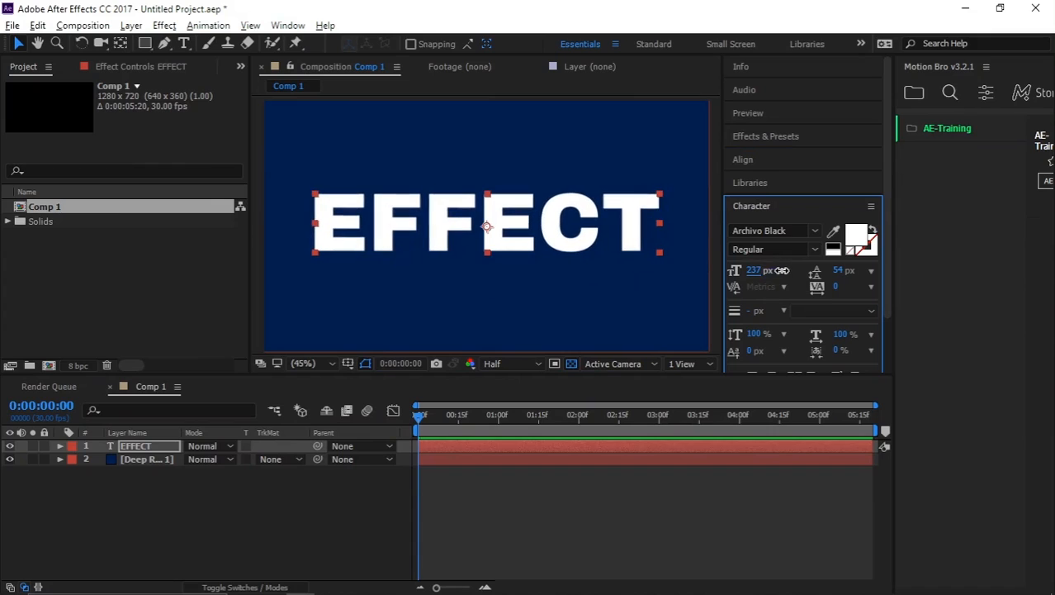
click(771, 182)
click(765, 160)
click(847, 201)
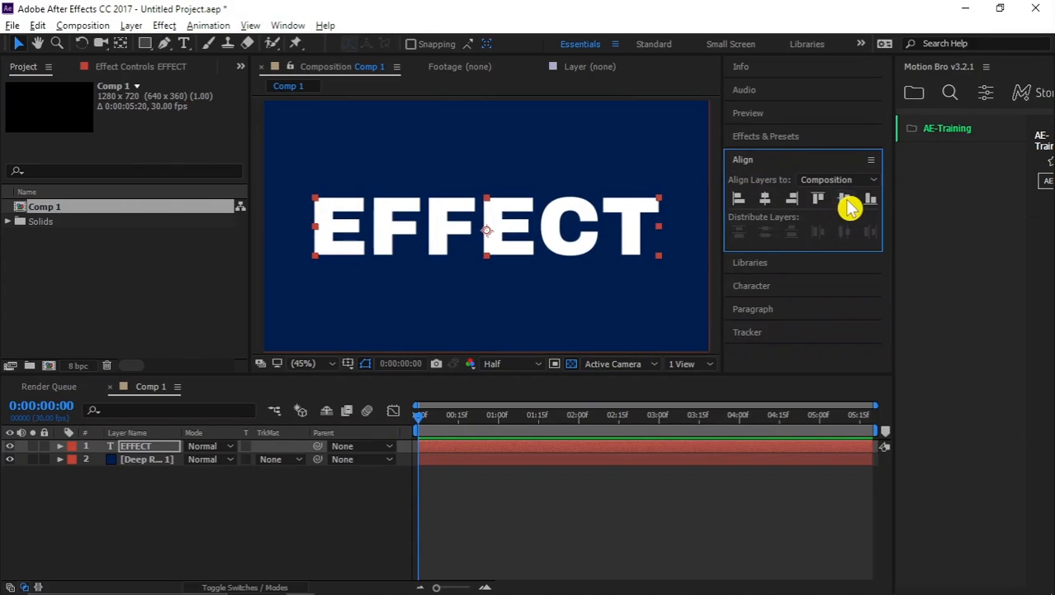
Step: Apply CC Radial Fast Blur to the EFFECT text layer and set its Amount to 90
click(791, 139)
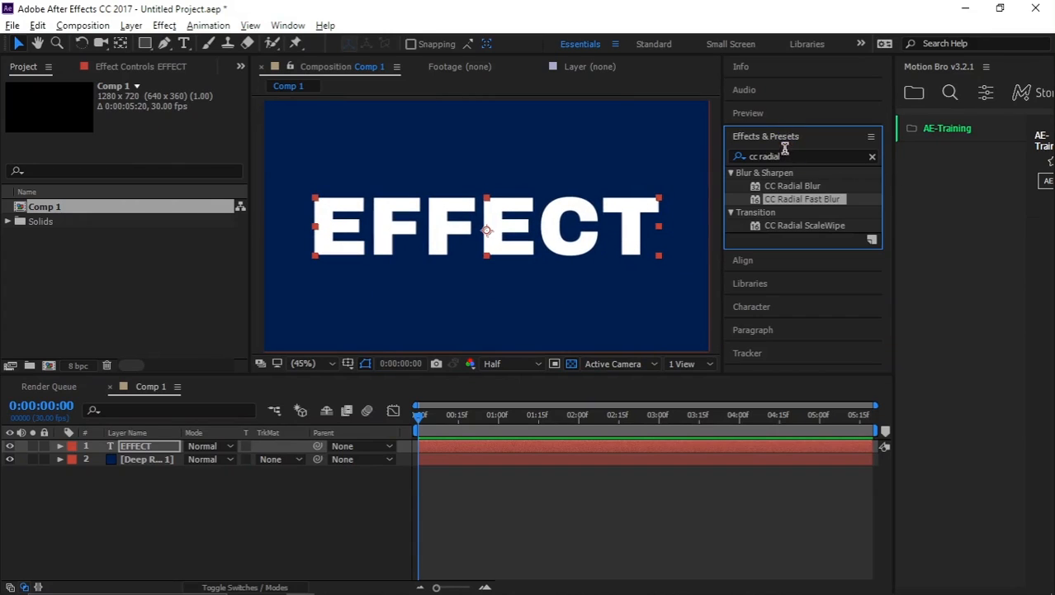
click(809, 156)
key(BackSpace)
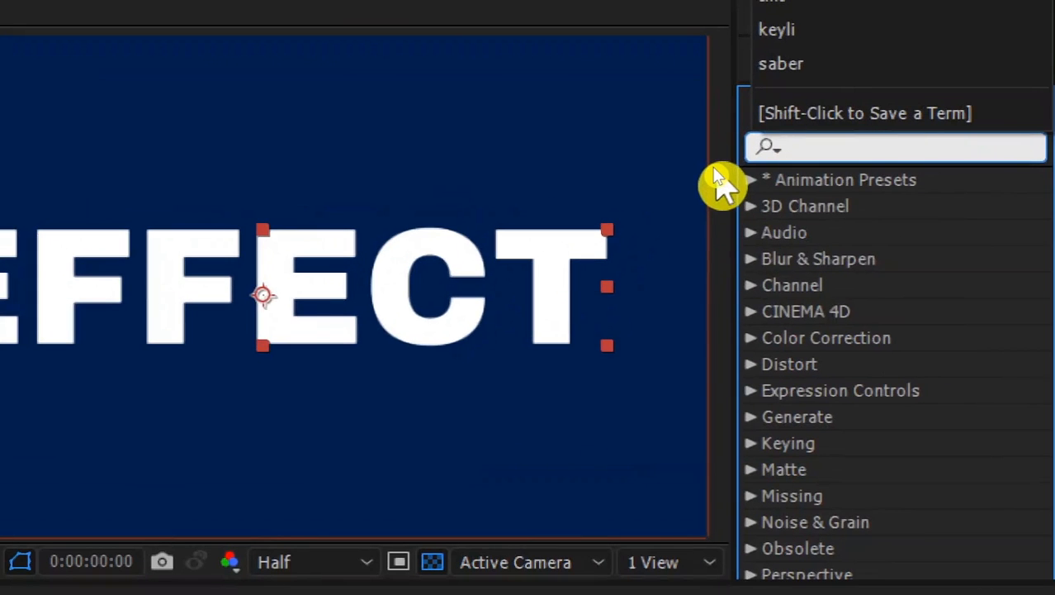
text(cc rad)
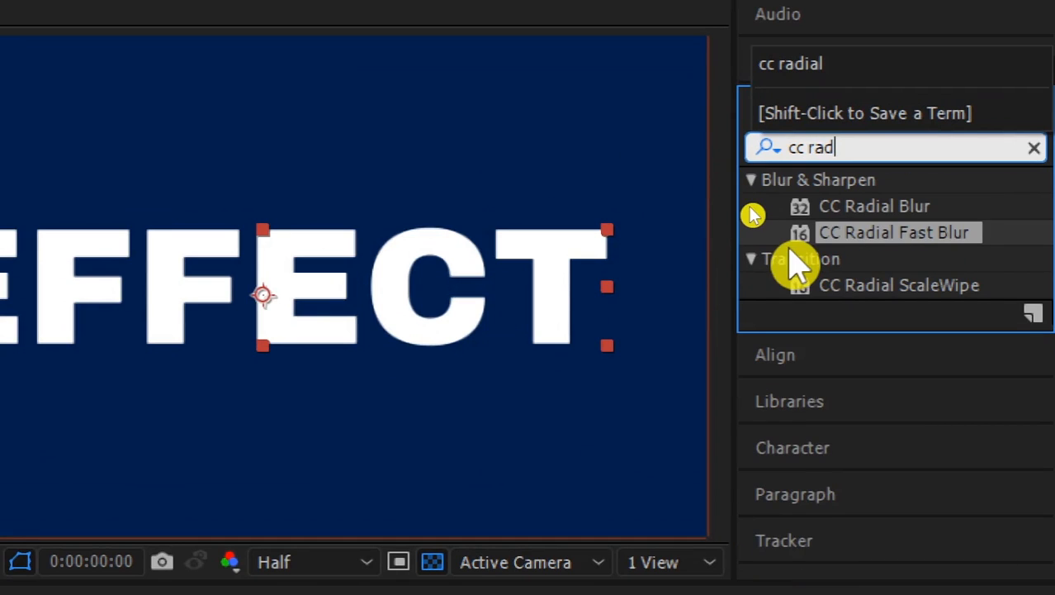
drag(905, 239, 884, 243)
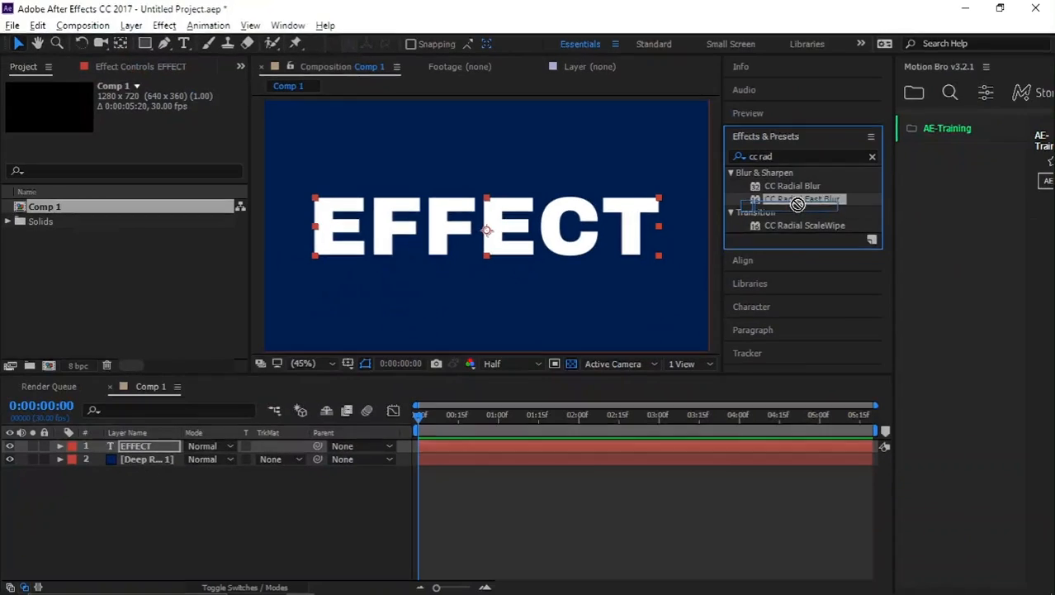
drag(797, 204, 480, 446)
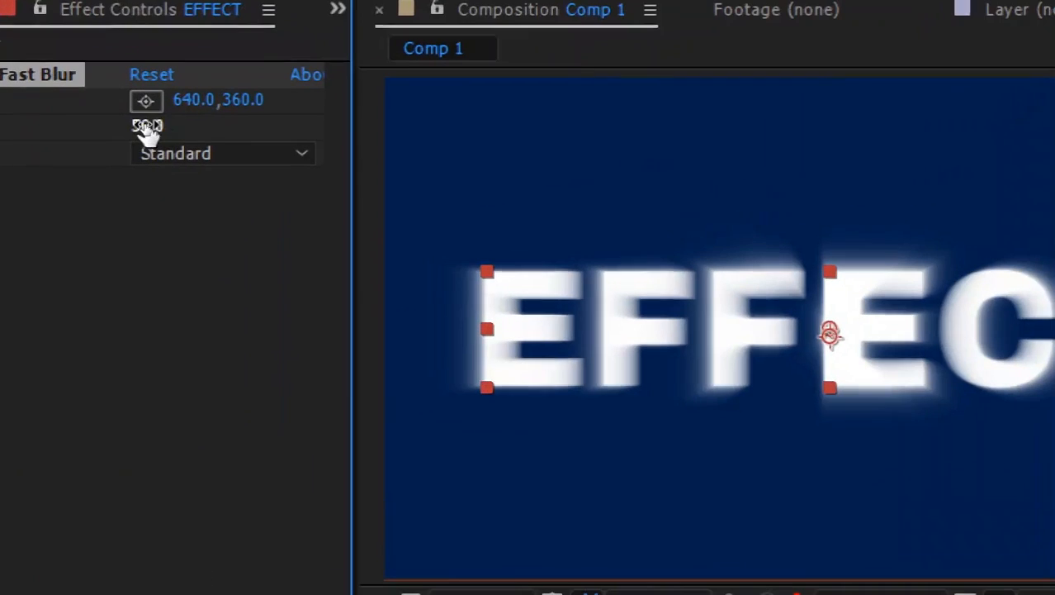
click(145, 124)
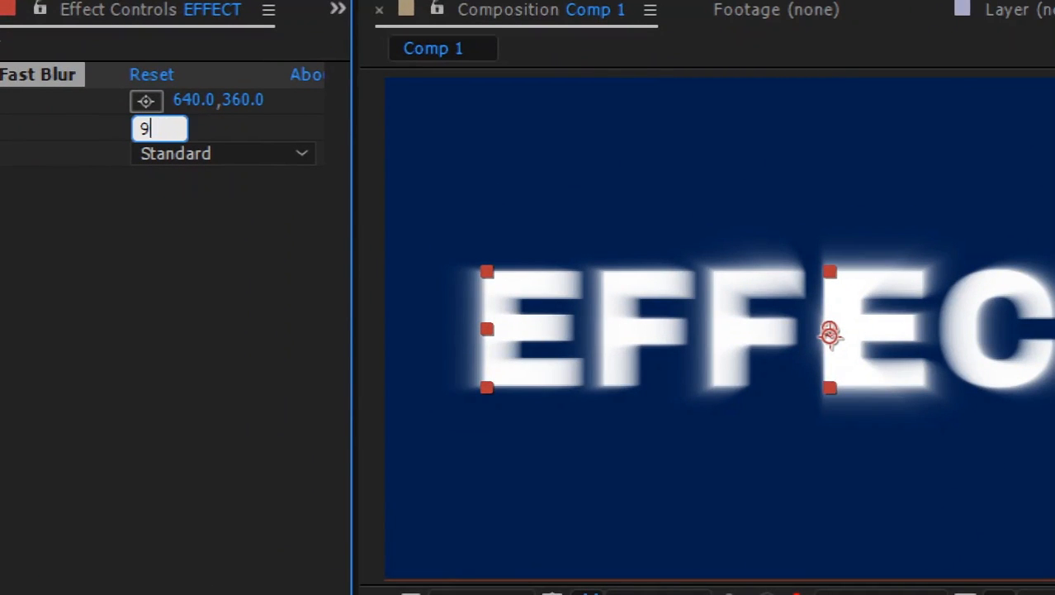
click(183, 142)
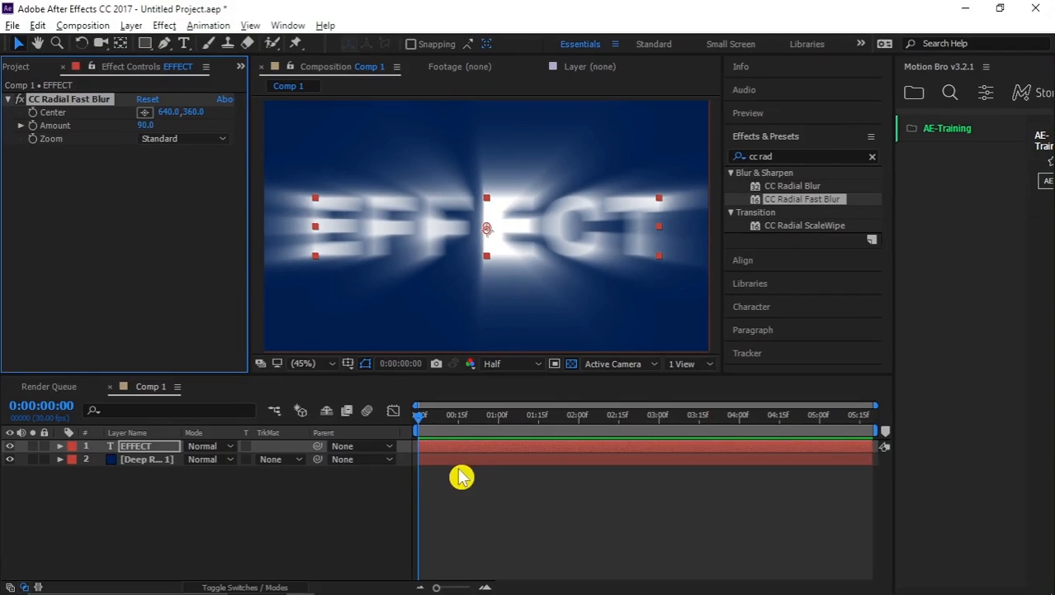
Step: Place the blur's Center just left of the text at about 77.8, 360 and keyframe it at 0:00:00:00
click(145, 111)
click(289, 228)
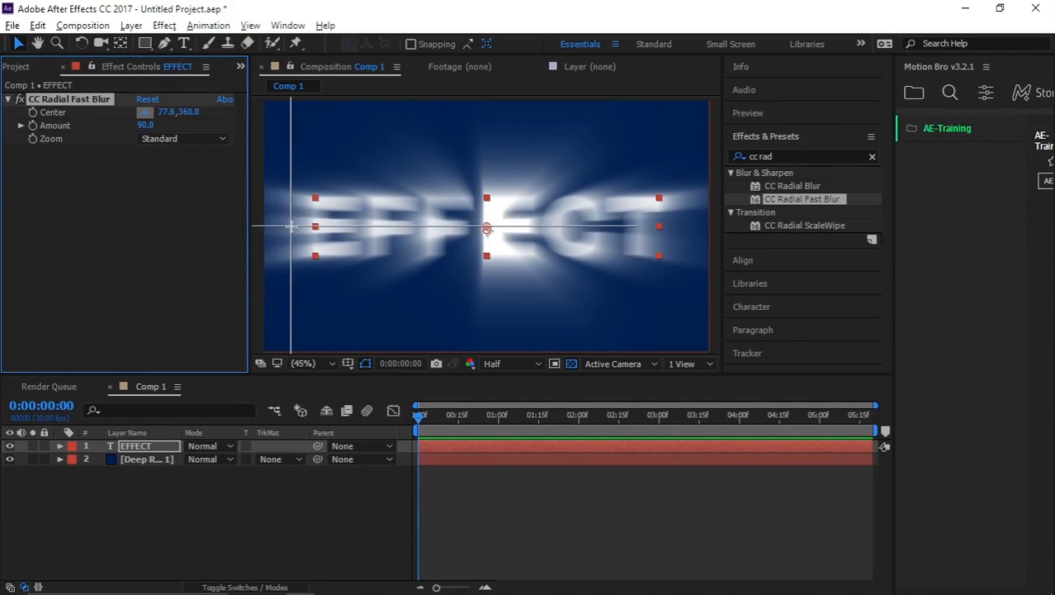
click(33, 112)
Step: Reveal the layer's keyframes and, at 0:00:01:15, move the blur's Center right of the text to about 1246.7, 360
click(142, 447)
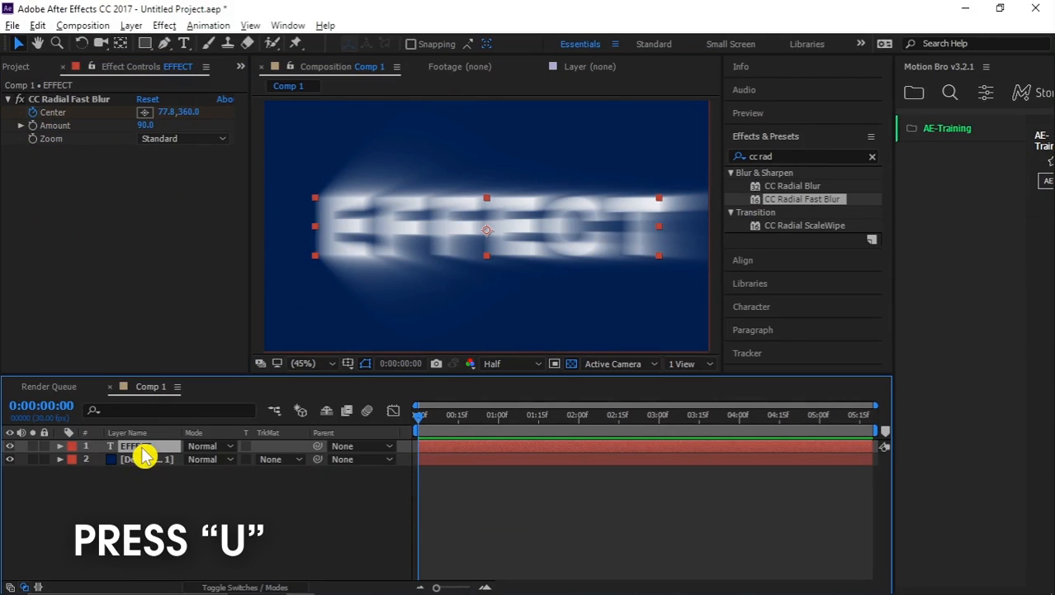
key(u)
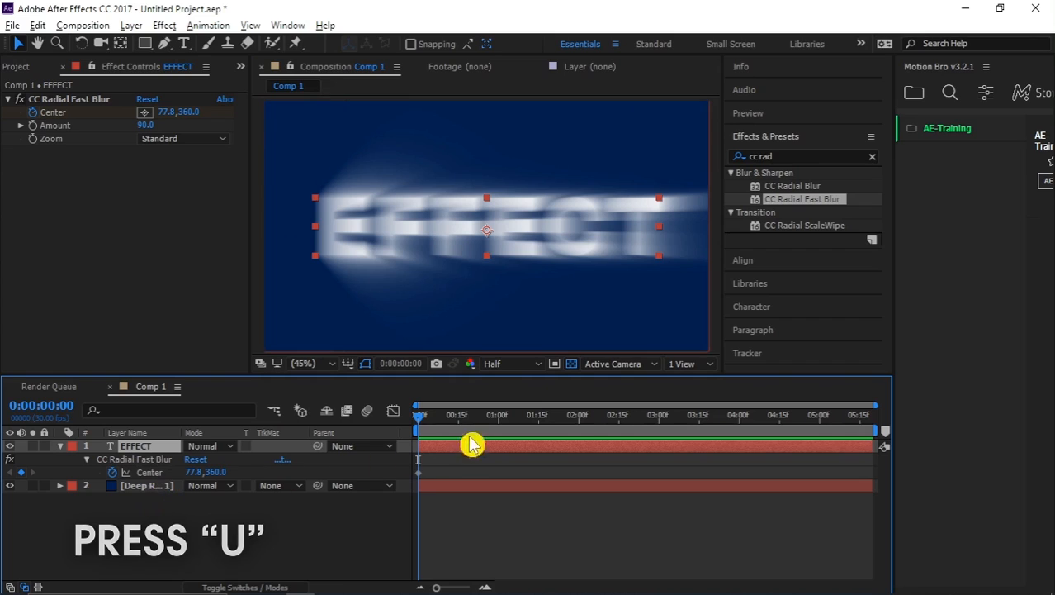
drag(481, 423, 541, 426)
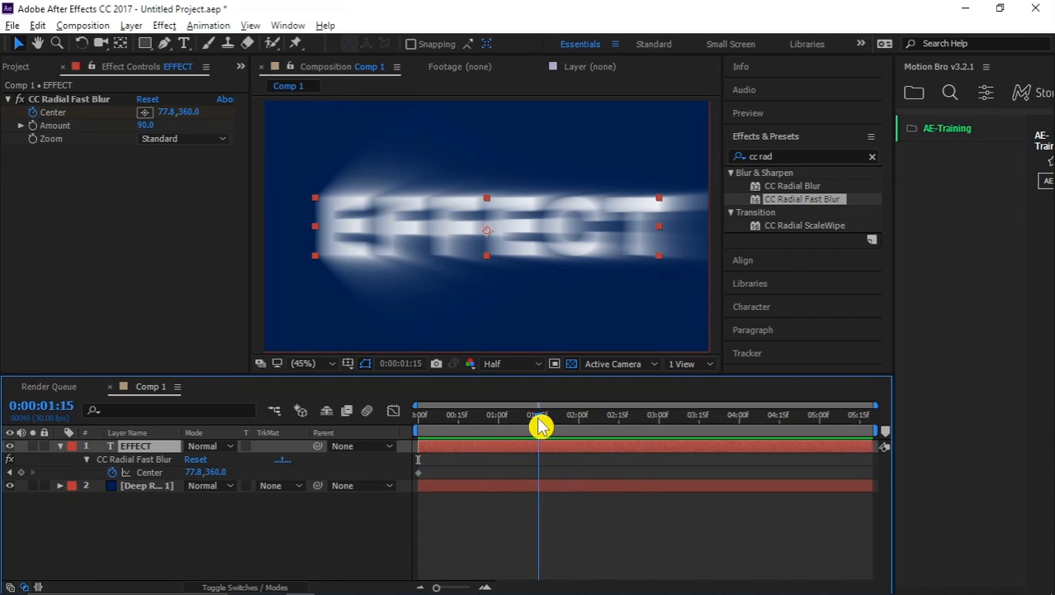
drag(450, 461, 401, 494)
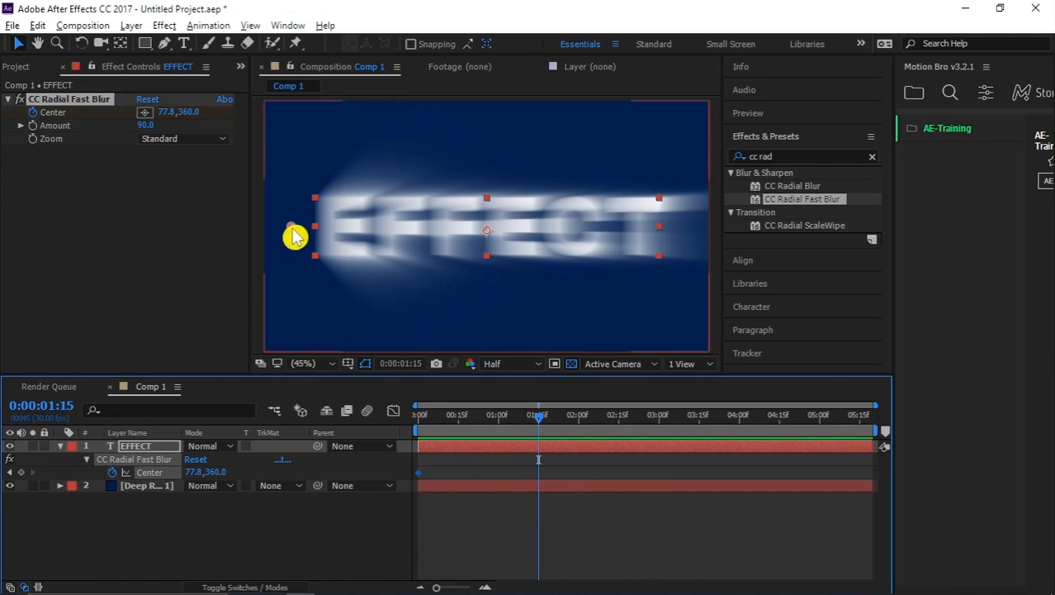
drag(295, 237, 700, 254)
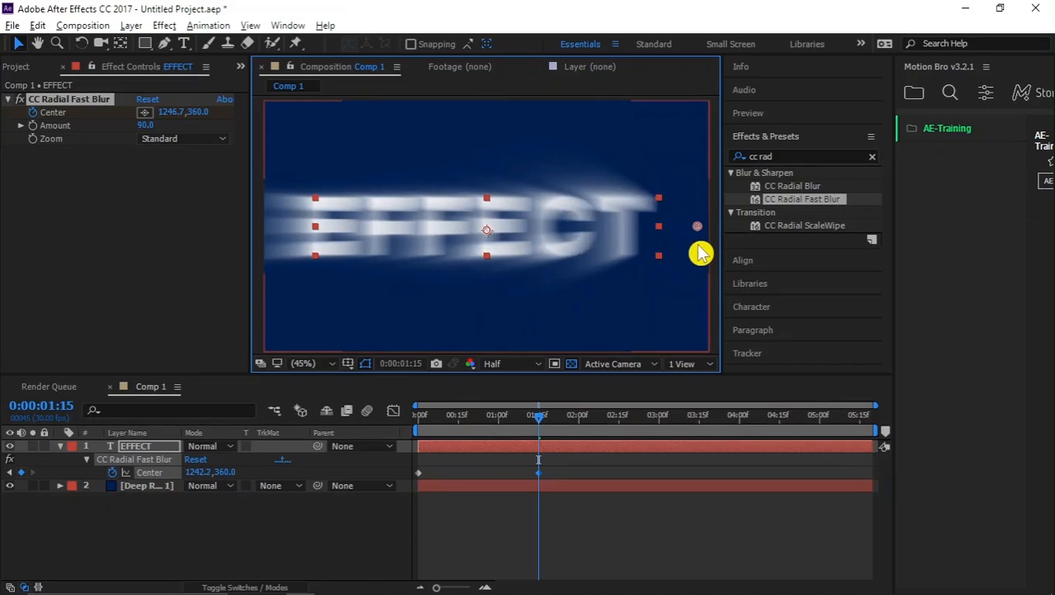
Step: Preview the animation from the start and shift the second Center keyframe to 0:00:01:25
drag(539, 423, 380, 461)
key(space)
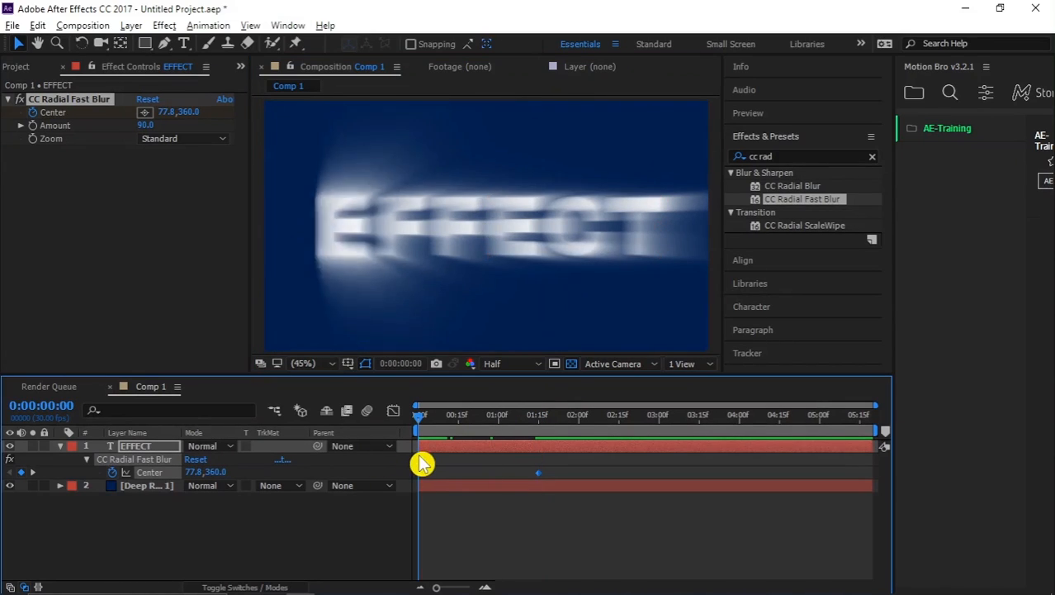
key(space)
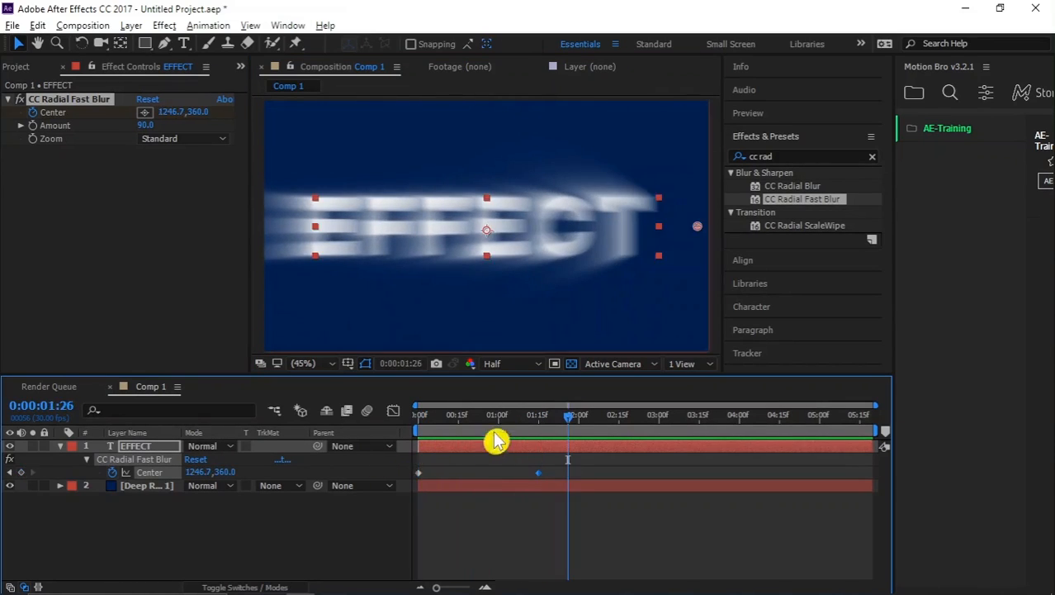
drag(500, 419, 566, 426)
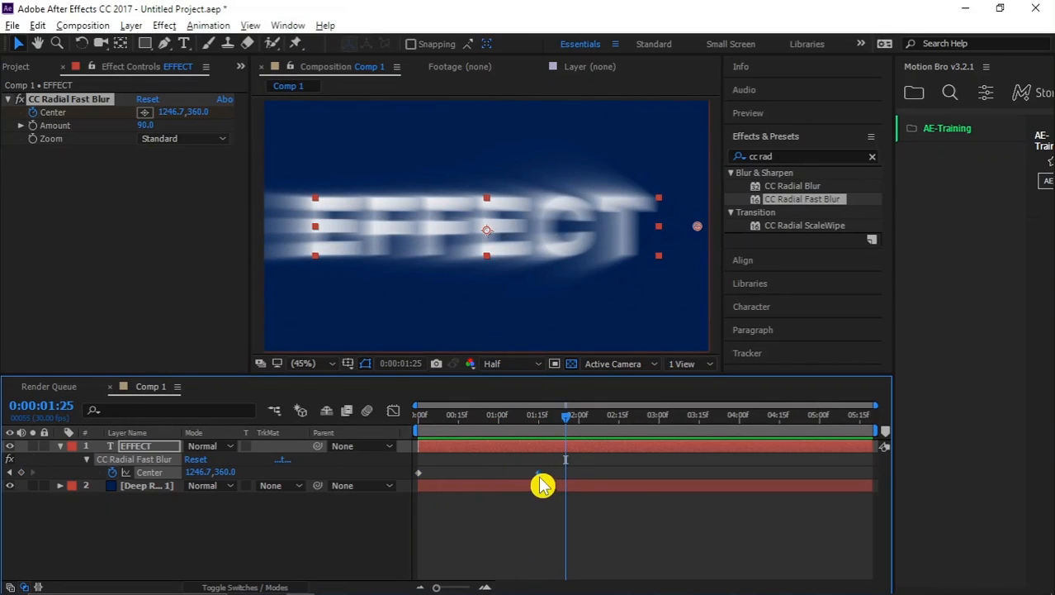
drag(541, 483, 566, 488)
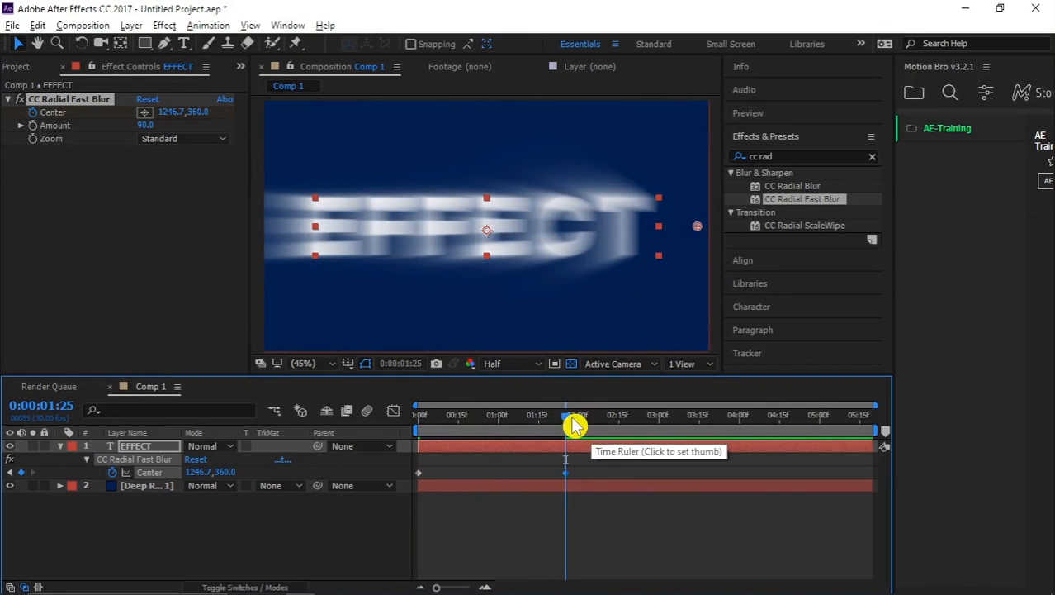
Step: At 0:00:03:13, move the blur's Center back to the left of the text at about 28.9, 360 and preview the animation from the start
drag(576, 426, 695, 426)
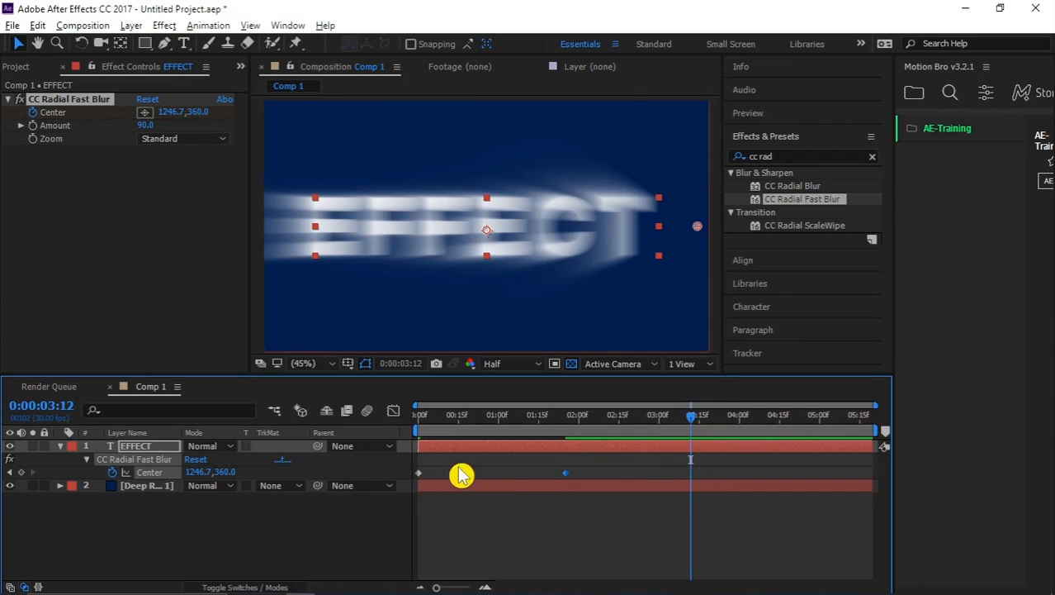
drag(456, 464, 396, 495)
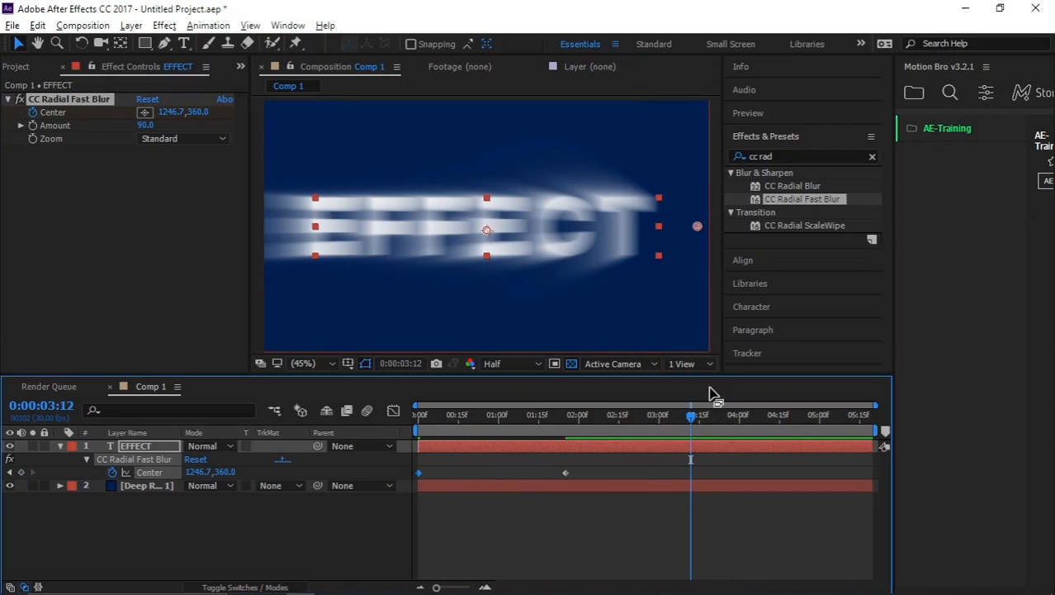
drag(691, 429, 694, 428)
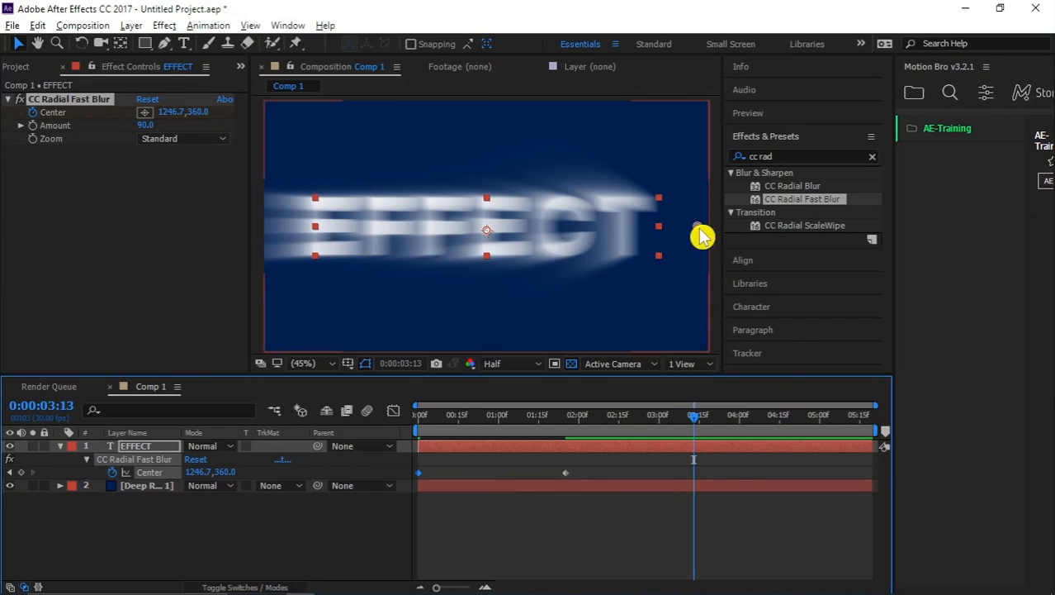
drag(694, 229, 274, 226)
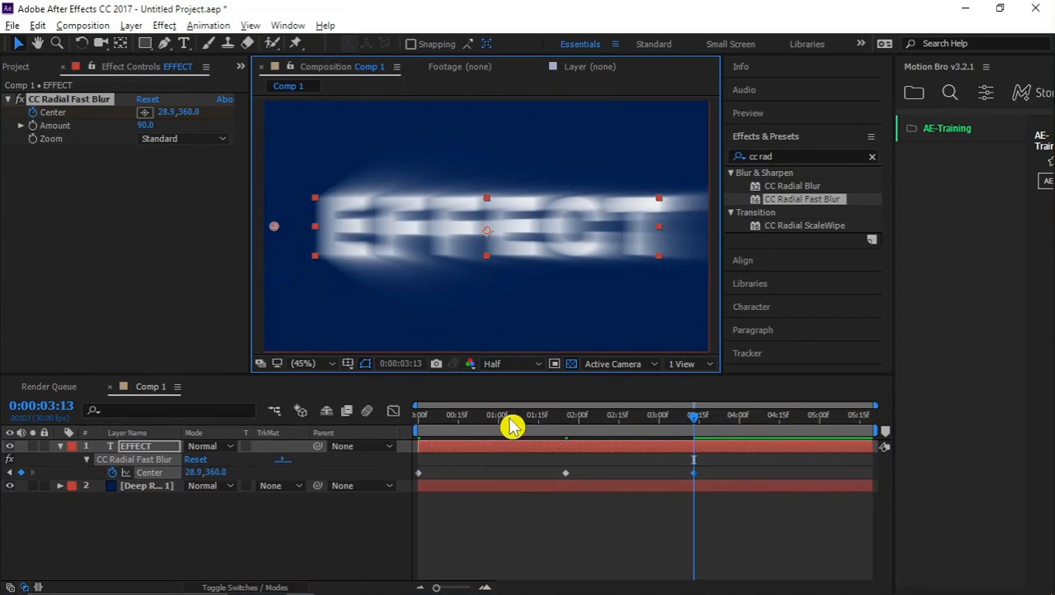
drag(512, 426, 401, 467)
key(space)
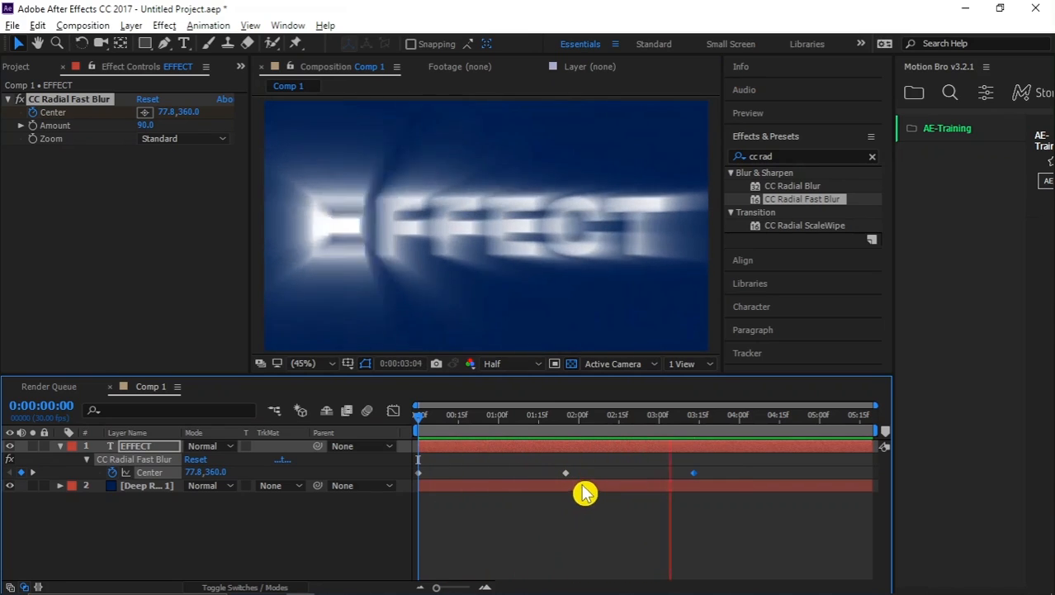
key(space)
Step: Easy-ease all three Center keyframes and reshape their speed curves so both speed peaks lean toward the middle keyframe
drag(731, 463, 405, 503)
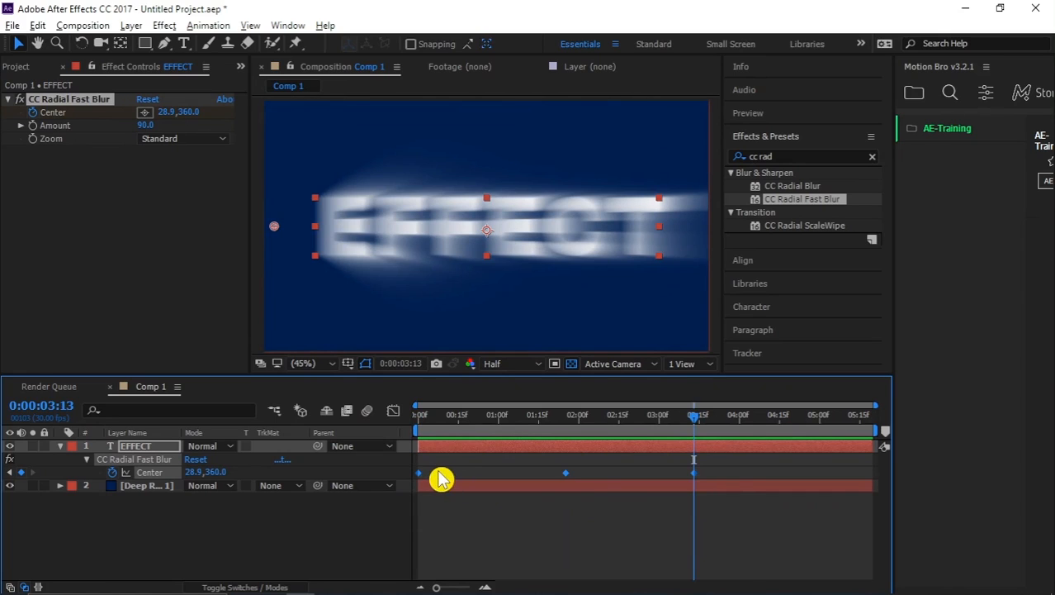
key(F9)
click(395, 410)
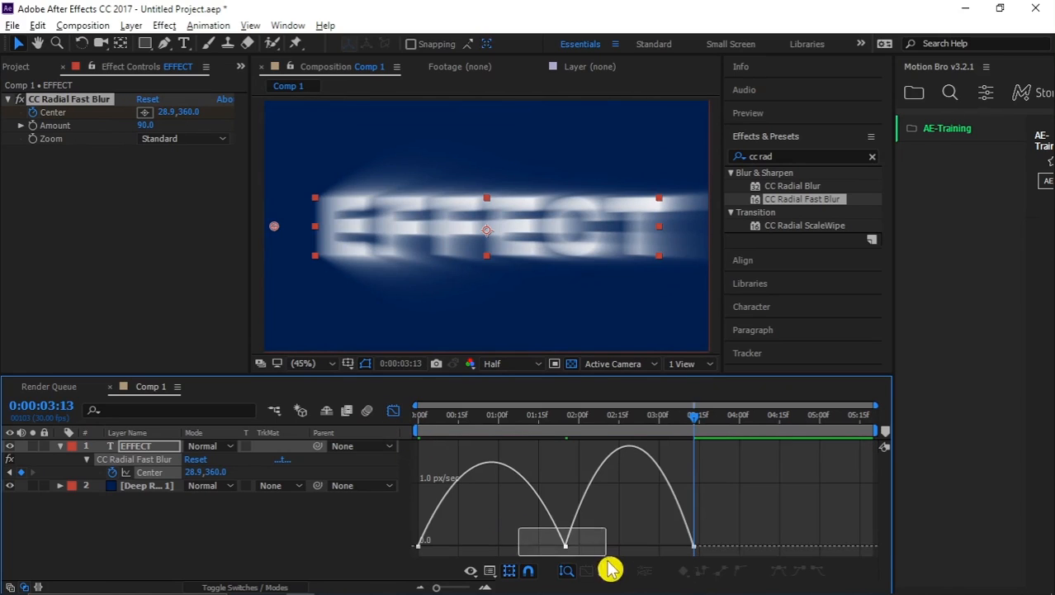
drag(442, 549, 460, 551)
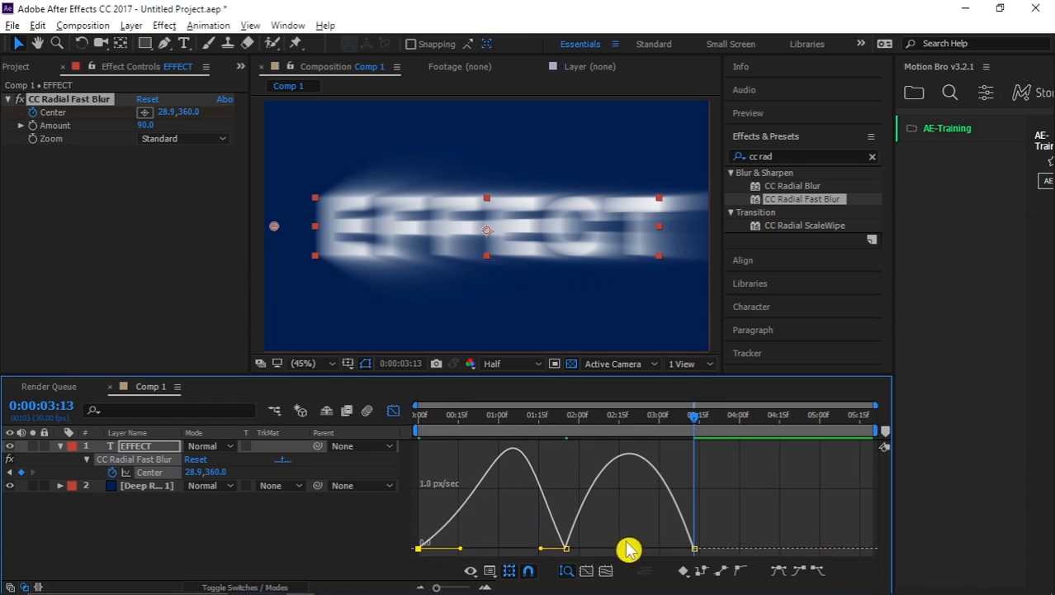
mouse_move(644, 531)
mouse_down()
mouse_move(717, 564)
mouse_move(641, 549)
mouse_up()
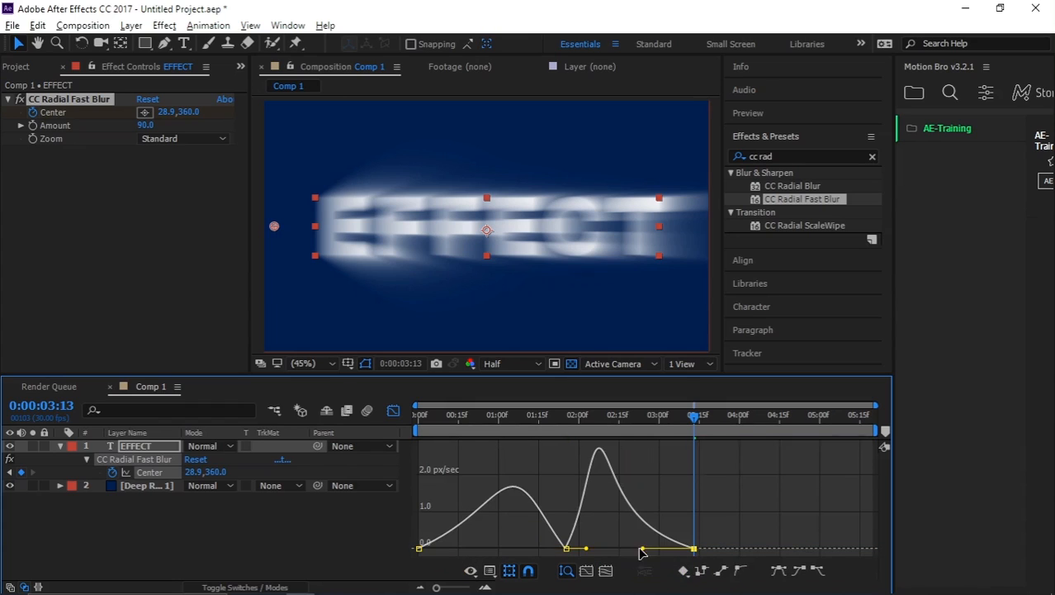
drag(472, 544, 397, 576)
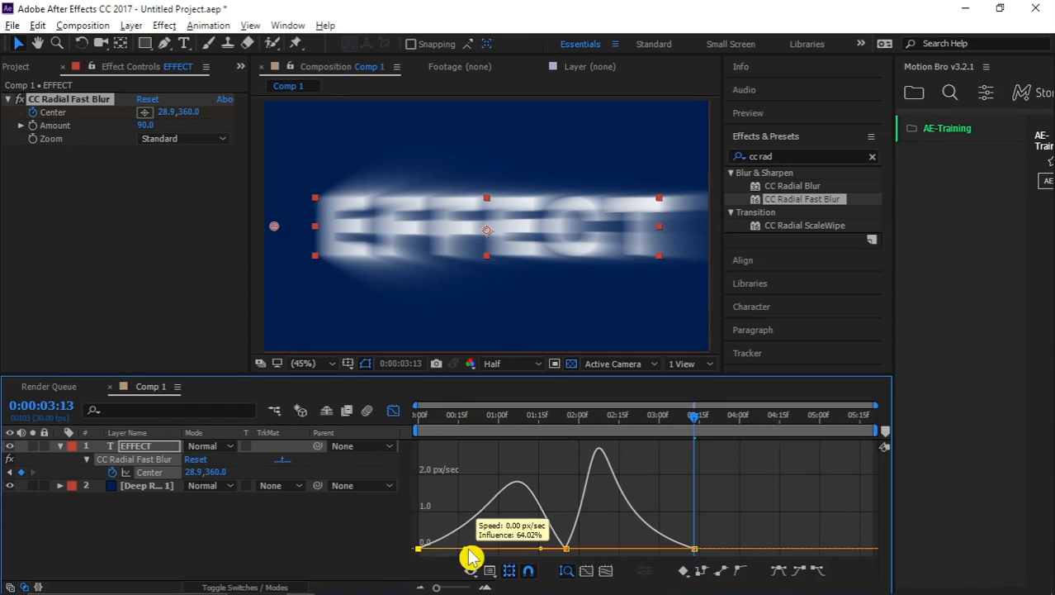
click(394, 411)
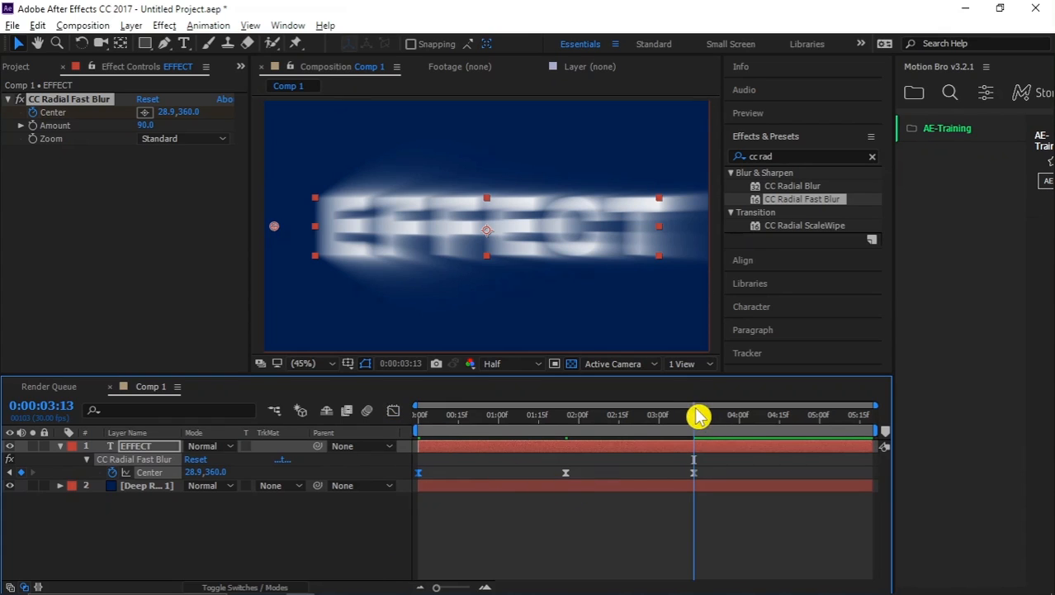
Step: End the work area near 0:00:03:13 and preview the eased animation from the start
key(n)
drag(692, 417, 345, 461)
key(space)
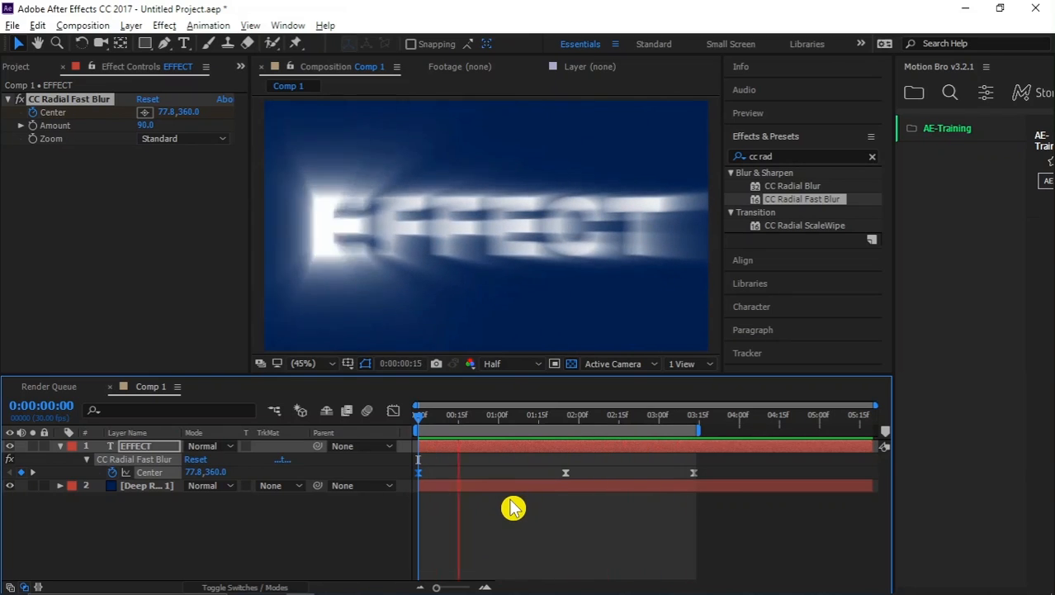
Step: Shift the middle Center keyframe earlier to 0:00:01:22 and trim the work area's end to the last keyframe at 0:00:03:13
drag(553, 417, 566, 416)
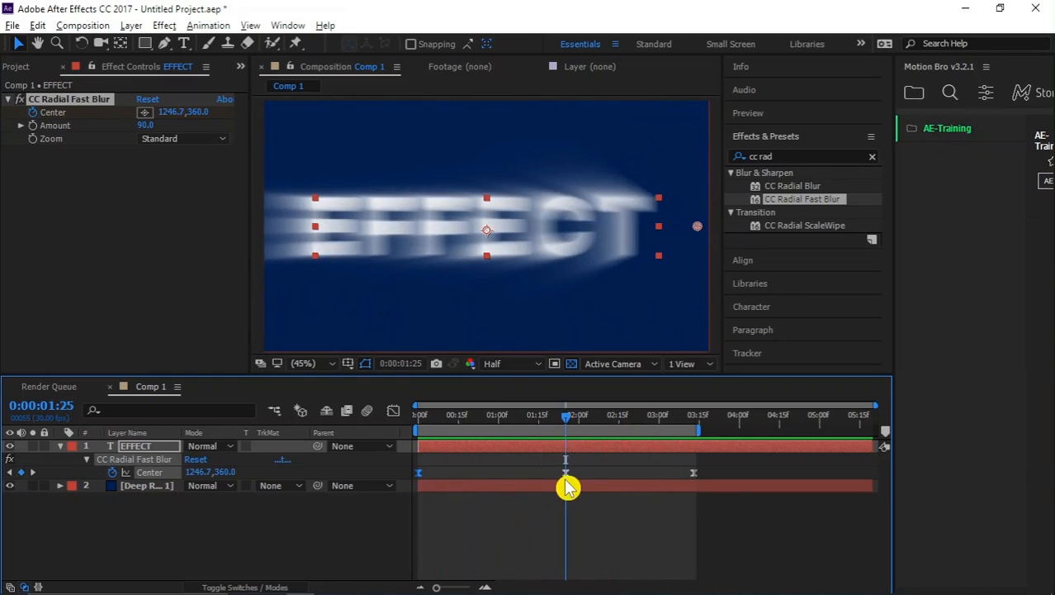
drag(569, 486, 561, 486)
drag(563, 425, 697, 445)
key(n)
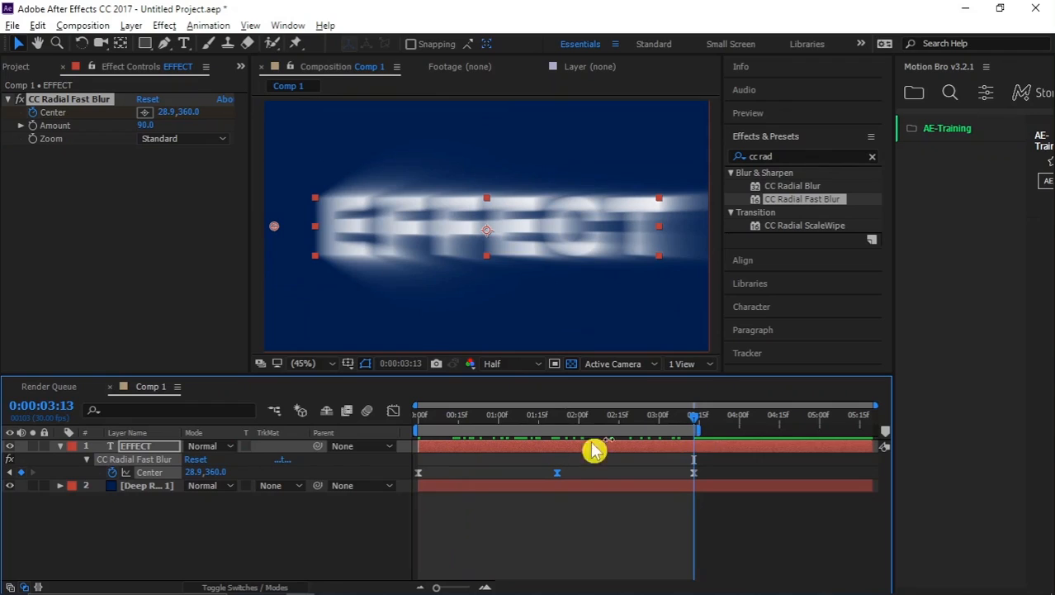
Step: Search the effects for "ramp" and apply Gradient Ramp to the EFFECT text layer
click(144, 450)
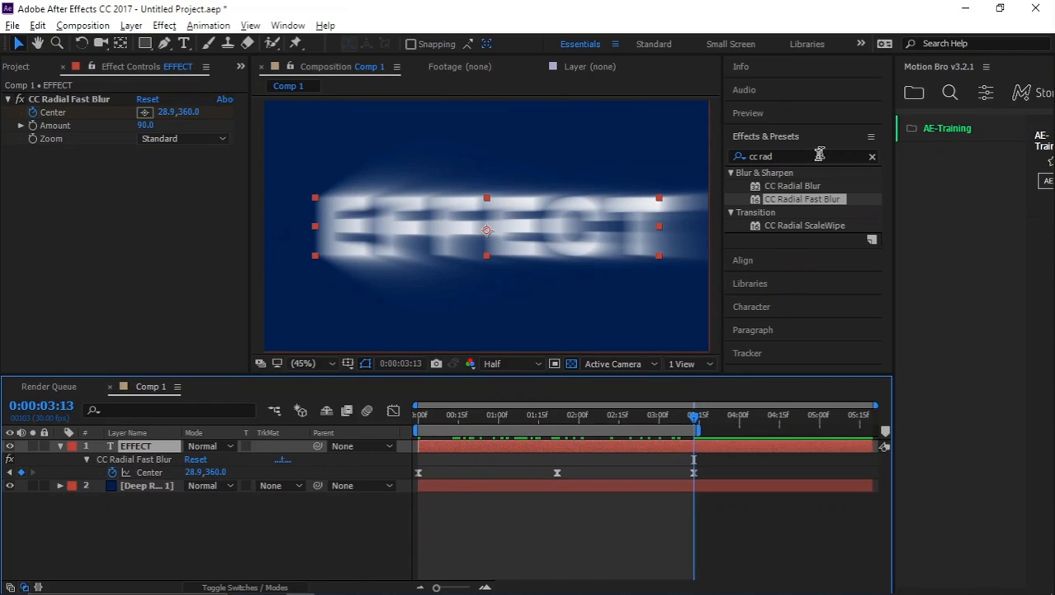
drag(819, 156, 726, 158)
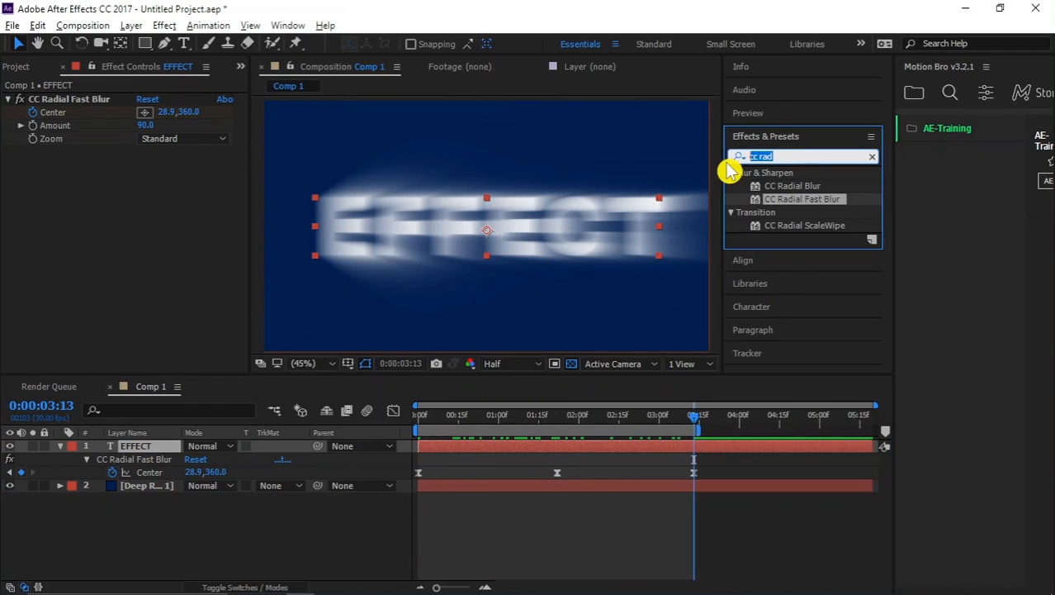
text(ramp)
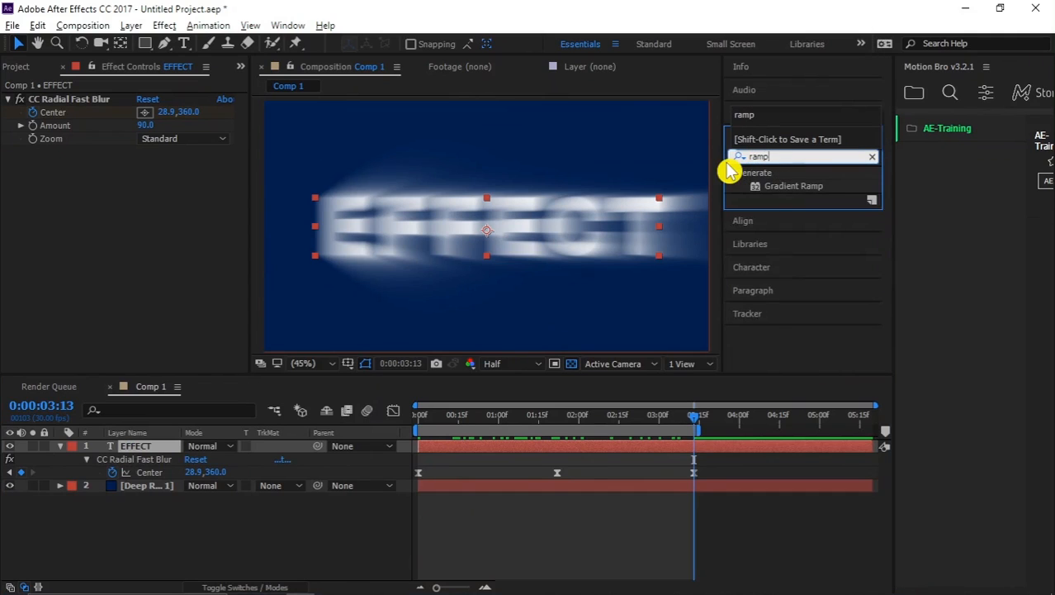
drag(814, 195, 148, 451)
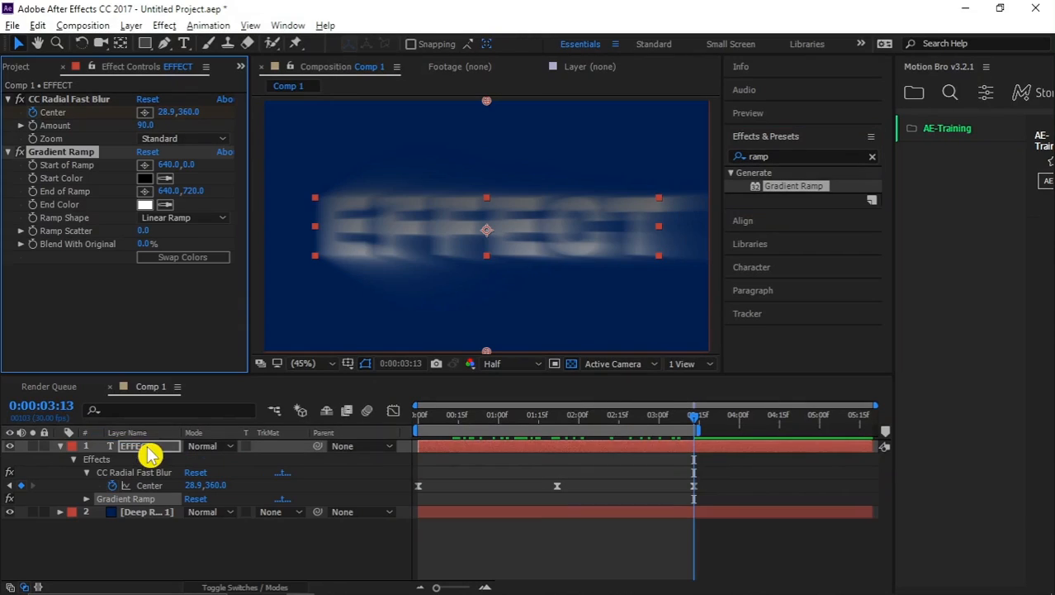
Step: Place the ramp's start left of the text at about 64.4, 362.2 and its end right of the text at about 1248.9, 368.9
click(146, 166)
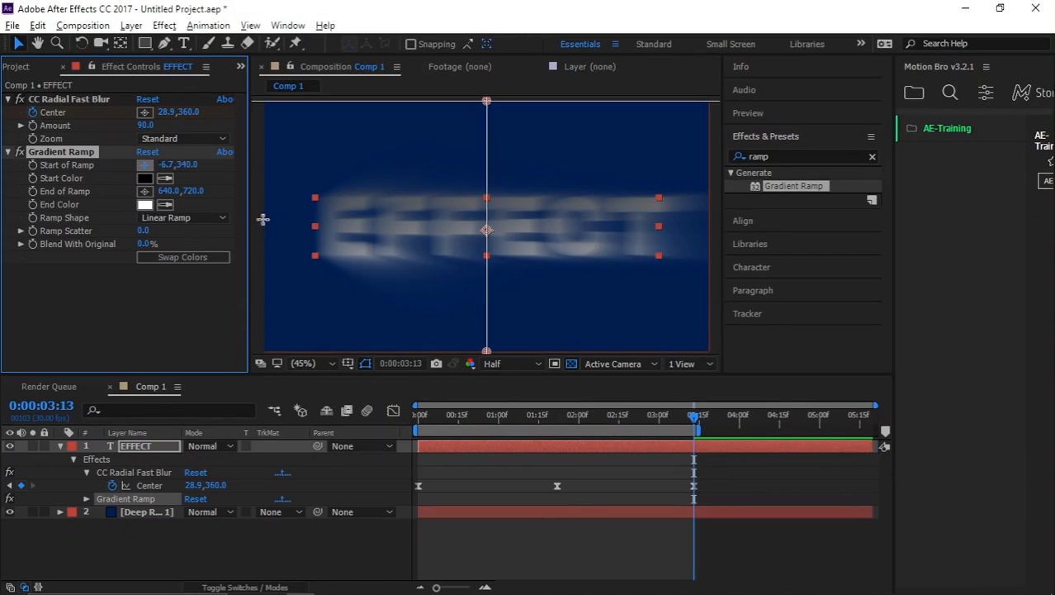
click(287, 227)
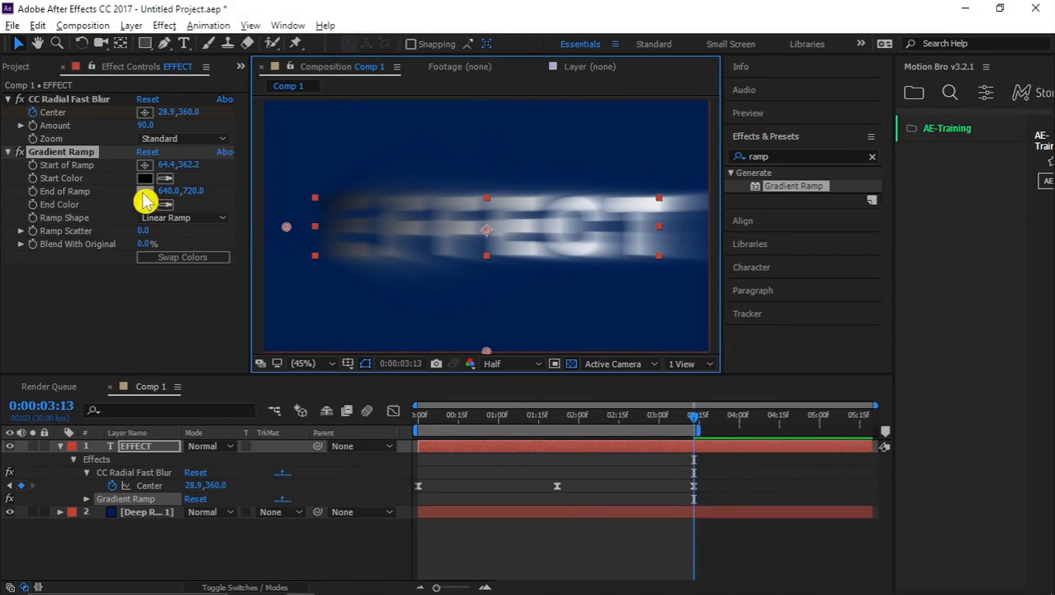
click(144, 191)
click(698, 230)
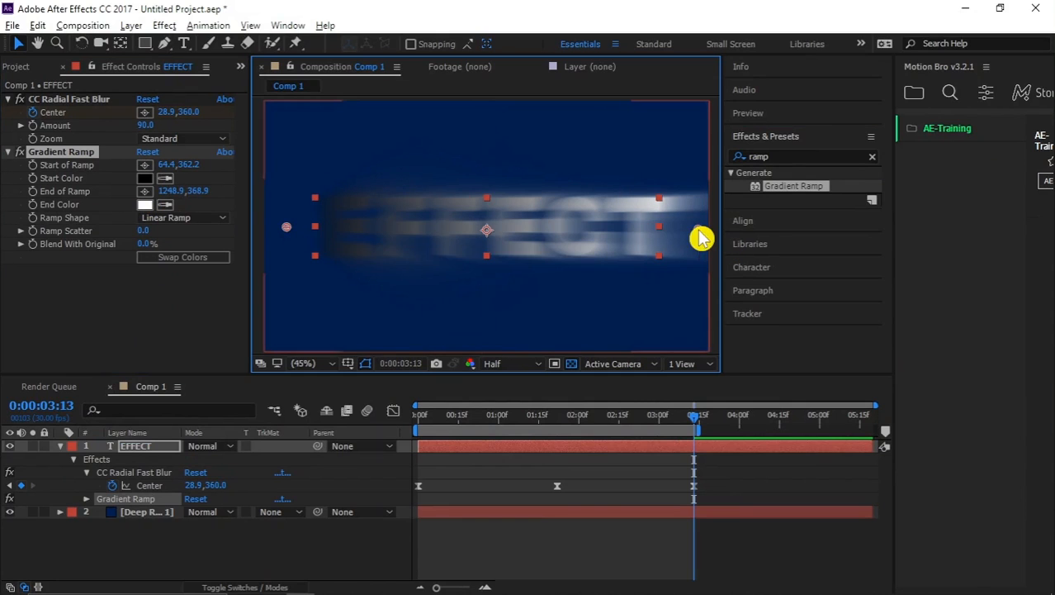
Step: Set the Gradient Ramp's Start Color to a bright pink
click(147, 180)
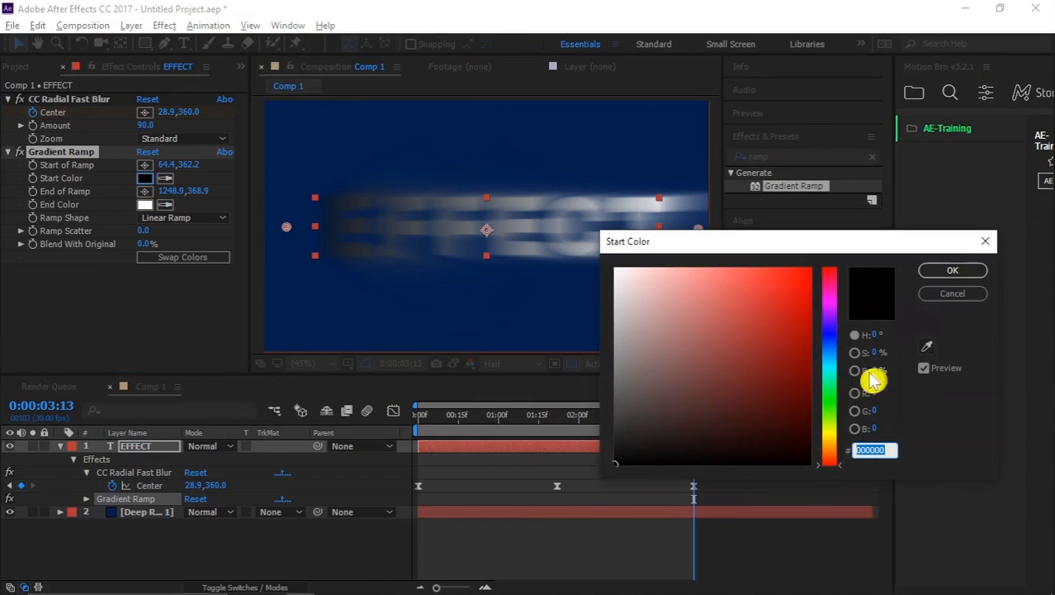
click(830, 305)
drag(751, 319, 759, 262)
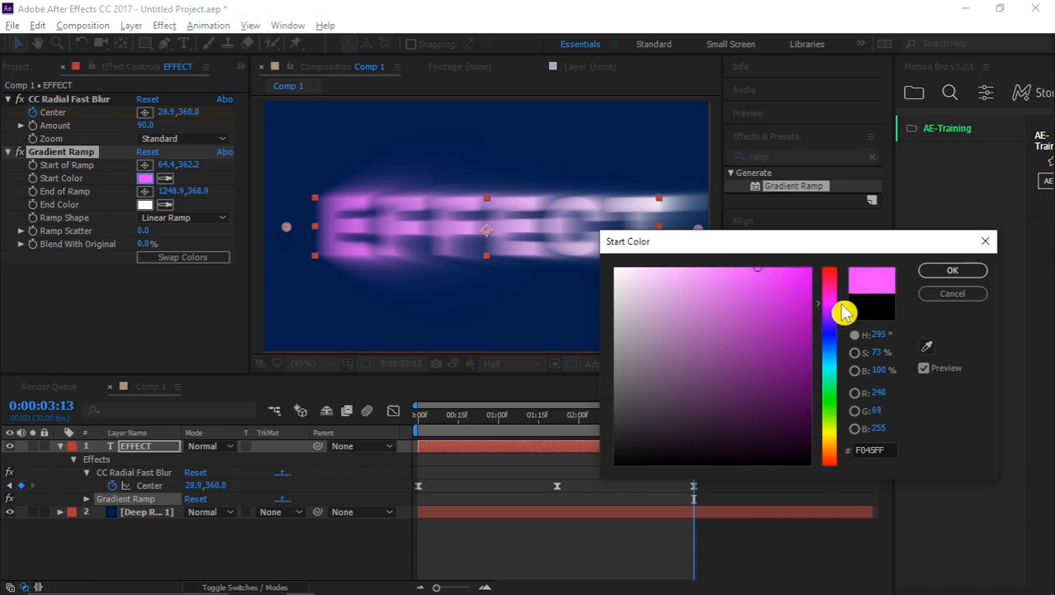
click(958, 272)
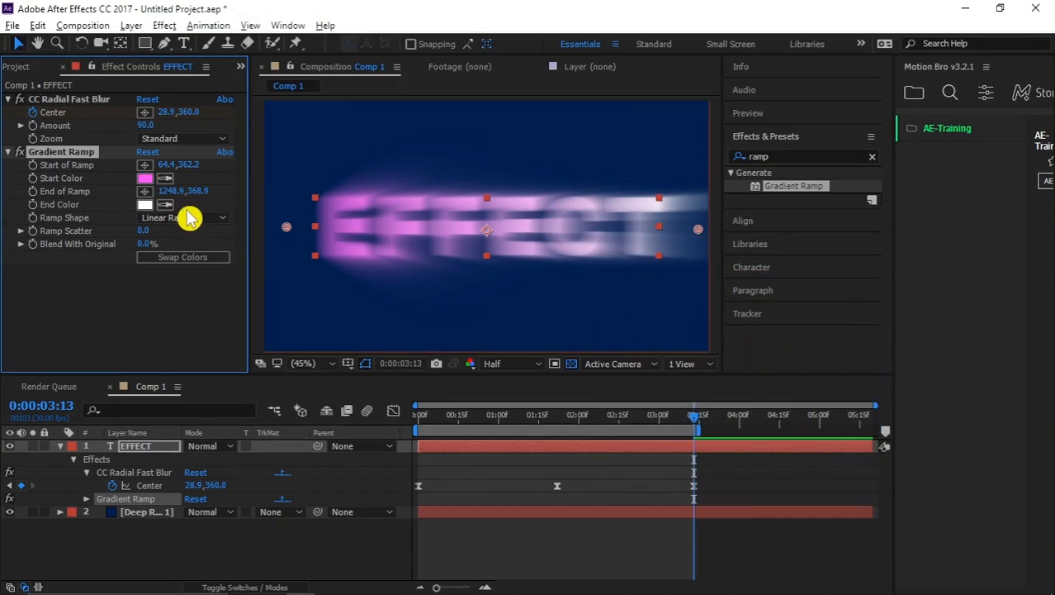
Step: Set the Gradient Ramp's End Color to a bright sky blue
click(147, 205)
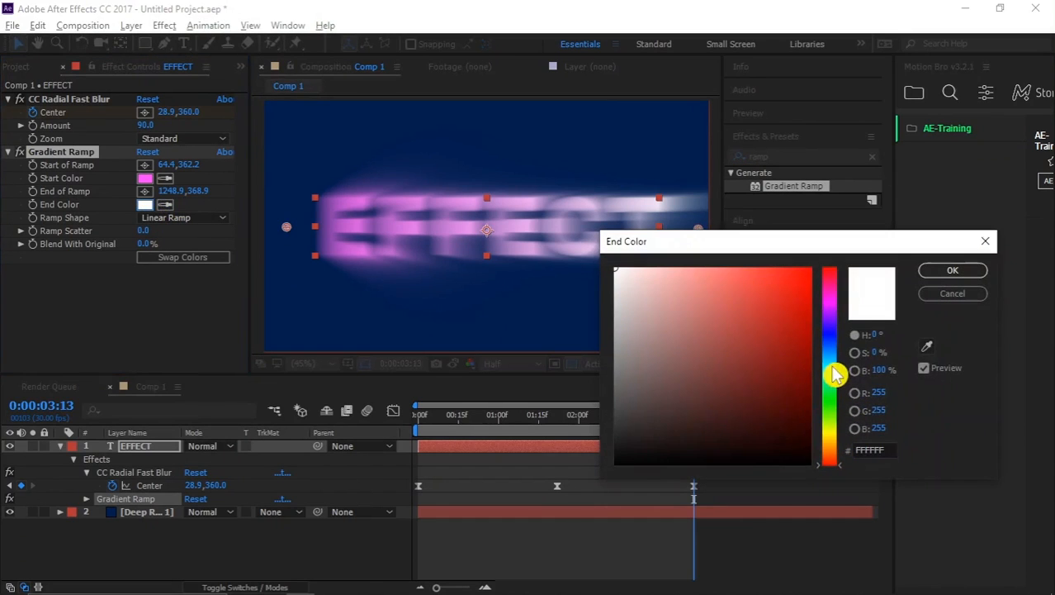
click(830, 363)
drag(787, 329, 789, 237)
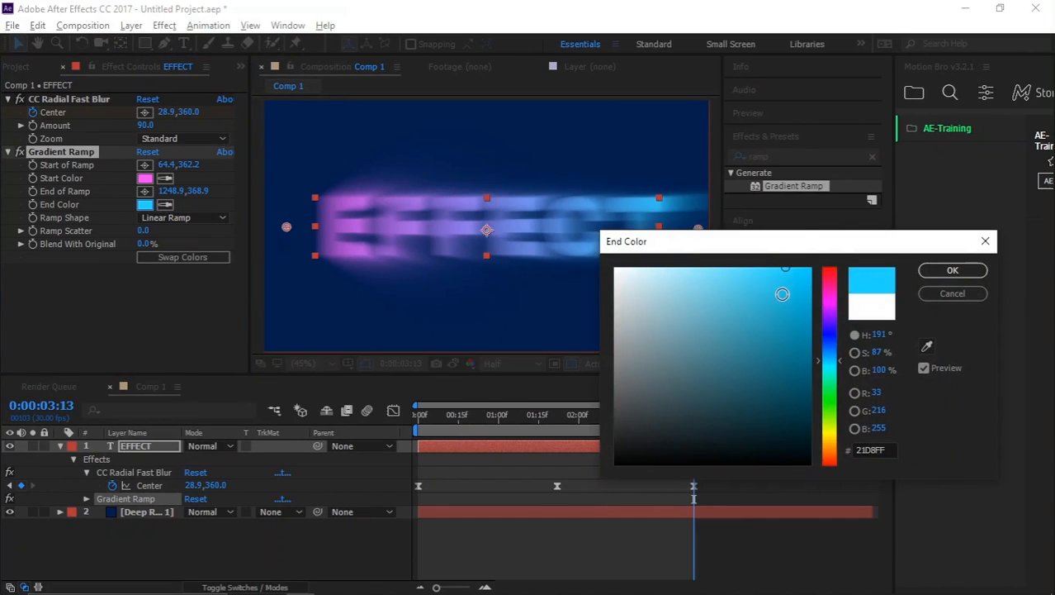
click(839, 363)
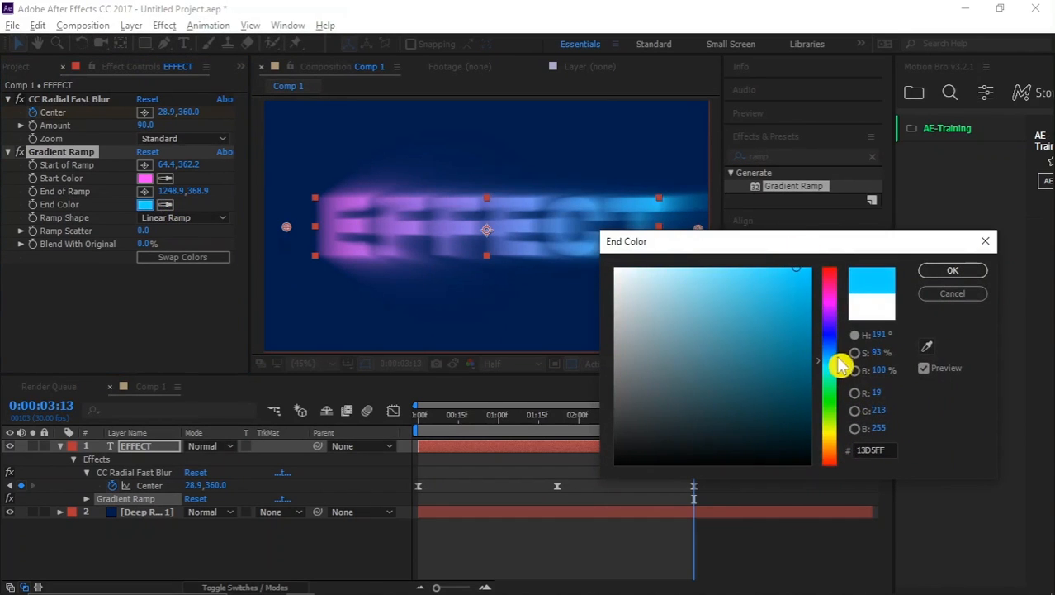
click(952, 272)
Step: At 0:00:01:22, duplicate the EFFECT text layer twice and collapse the original layer's properties
drag(575, 429, 558, 435)
click(136, 450)
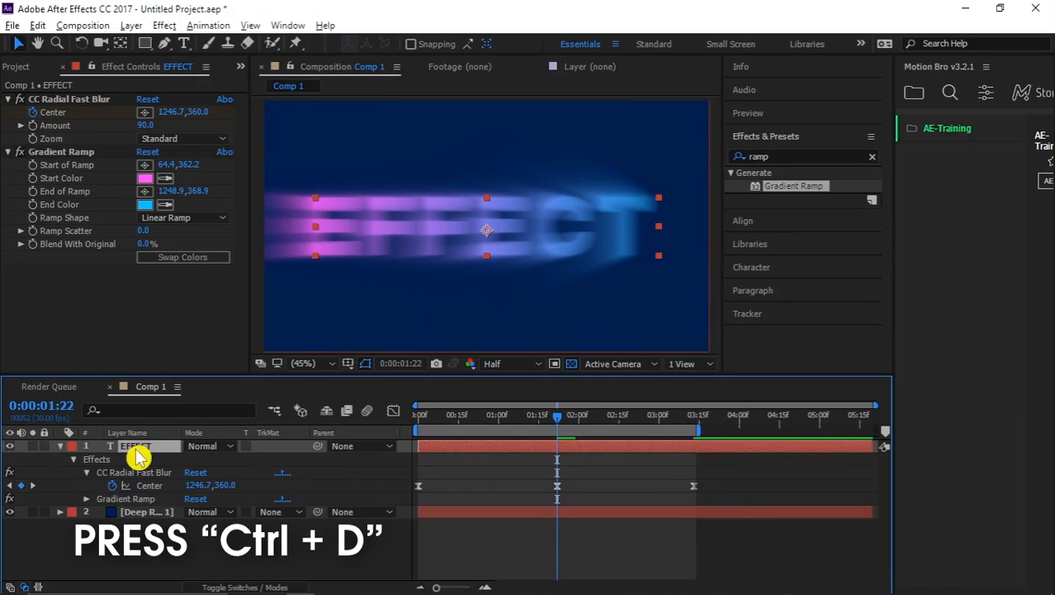
key(ctrl+d)
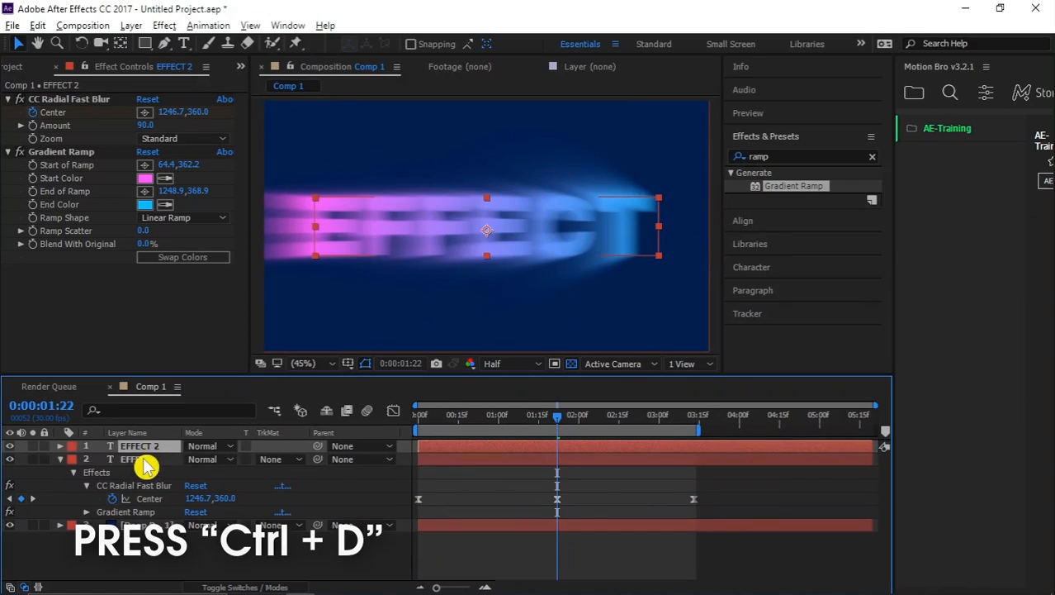
click(60, 459)
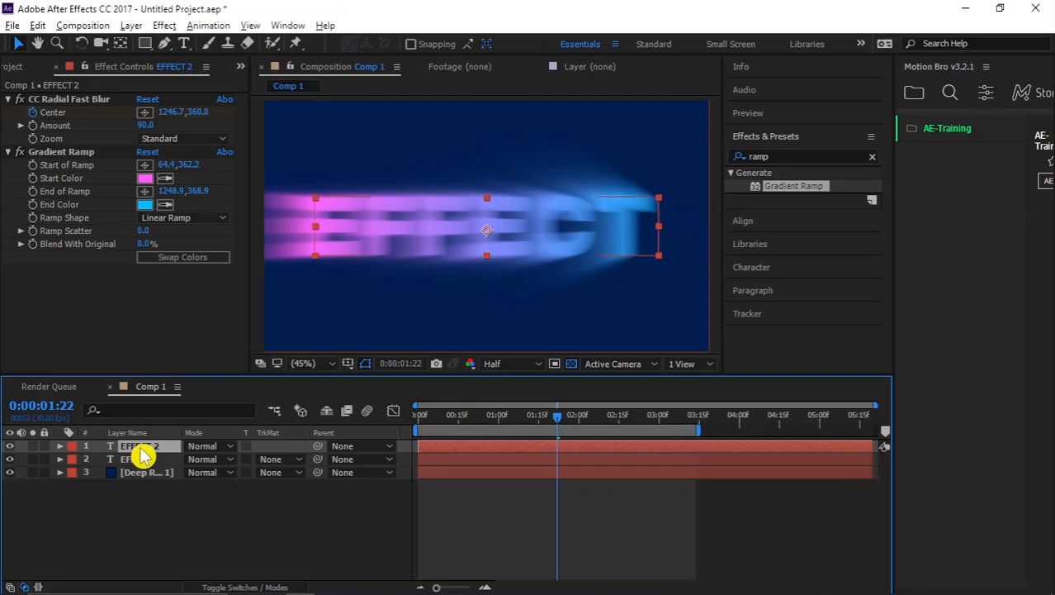
key(ctrl+d)
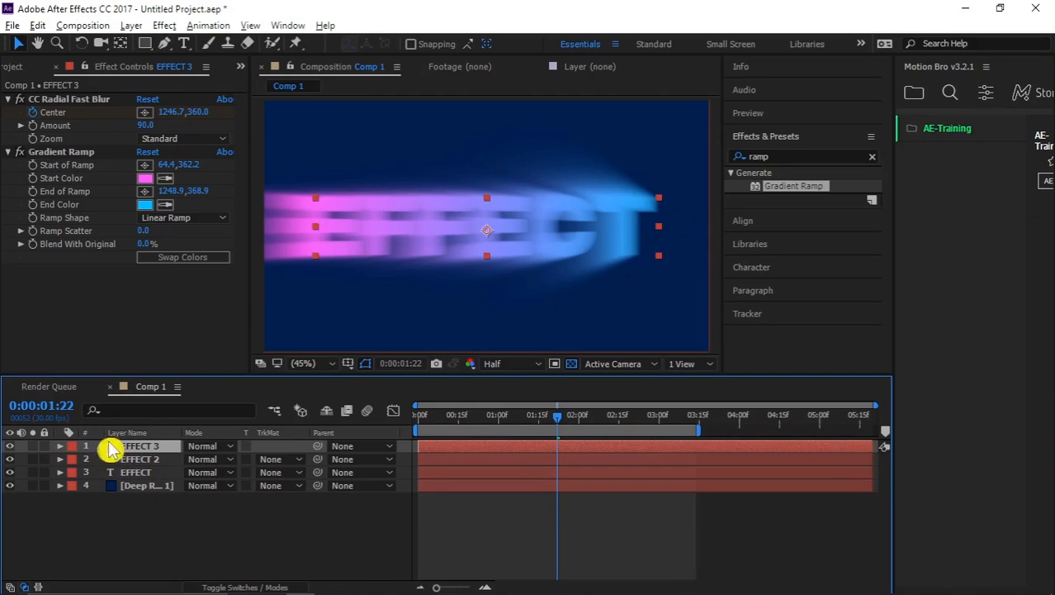
Step: Delete both CC Radial Fast Blur and Gradient Ramp from the topmost text copy
click(69, 101)
key(Delete)
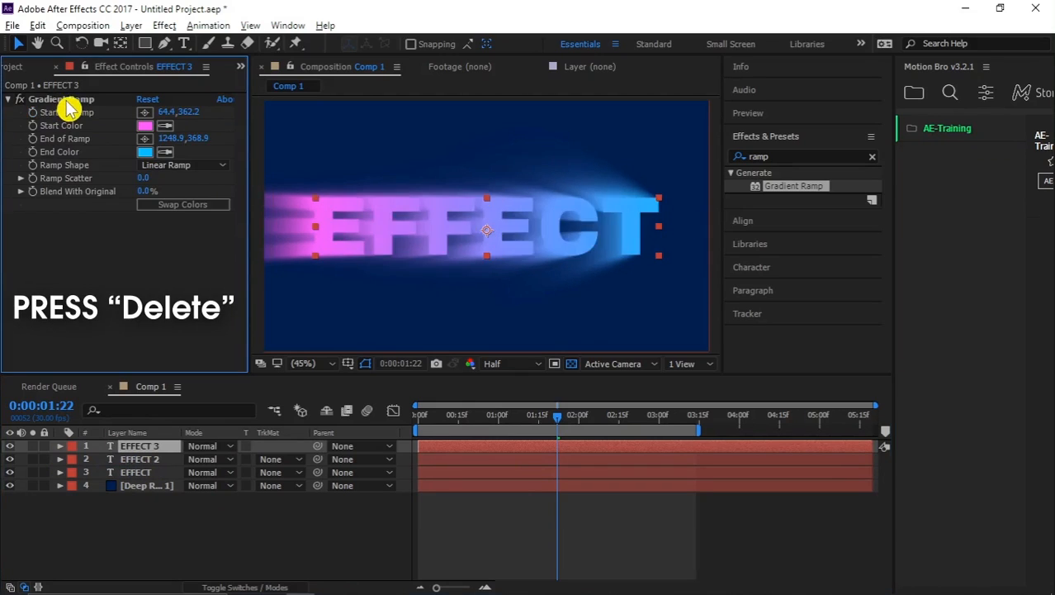
key(Delete)
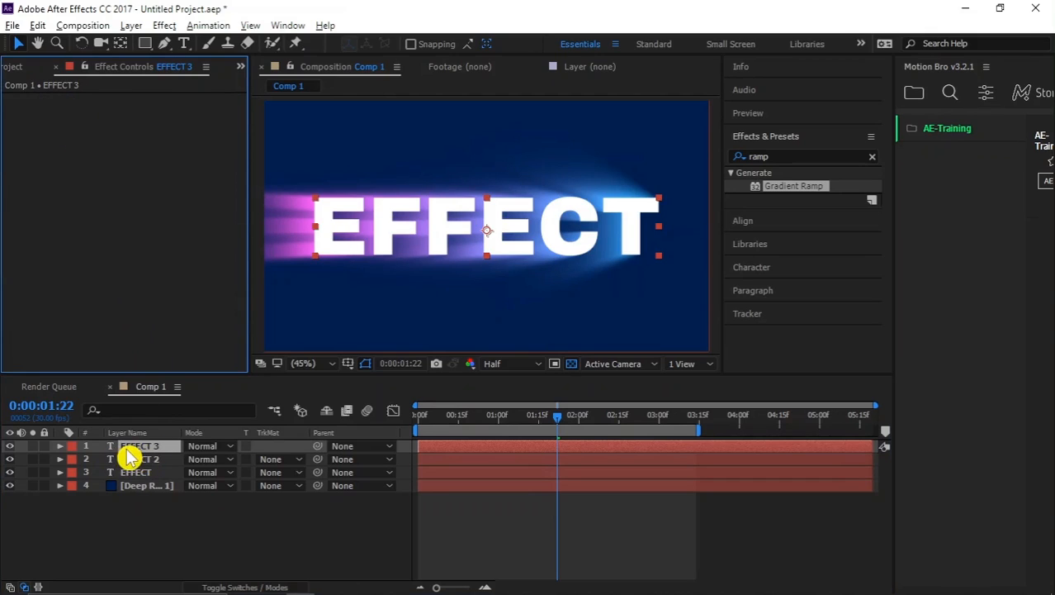
Step: Add a Stroke layer style to the topmost text copy, EFFECT 3
right_click(135, 453)
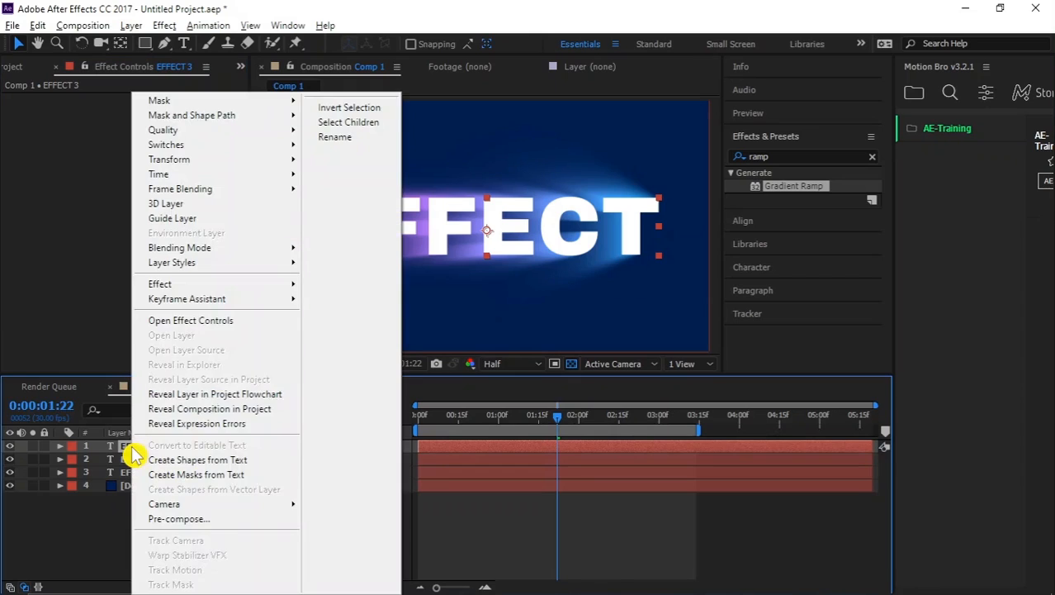
mouse_move(202, 262)
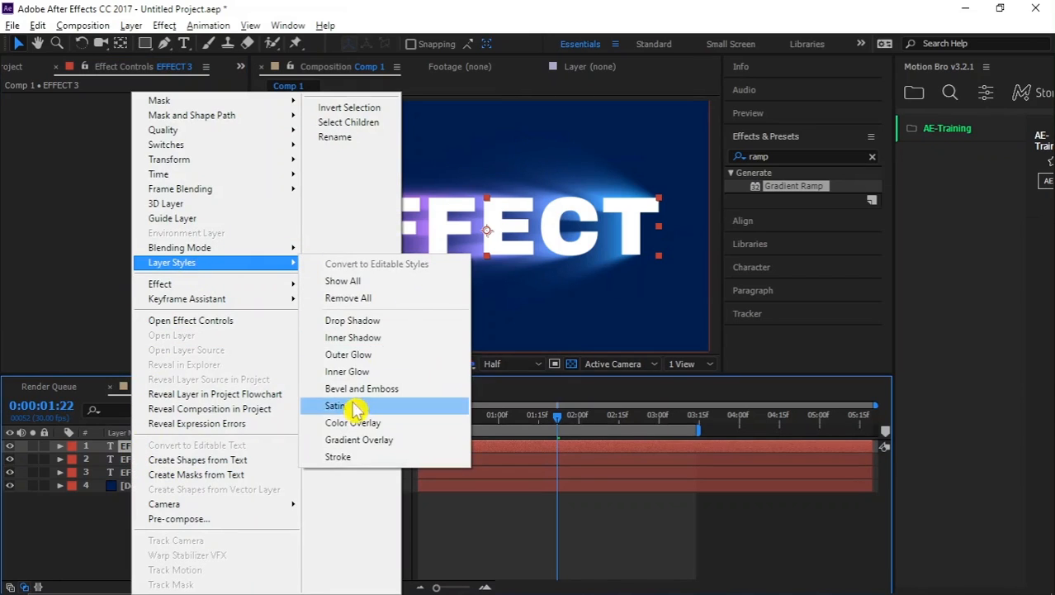
click(345, 456)
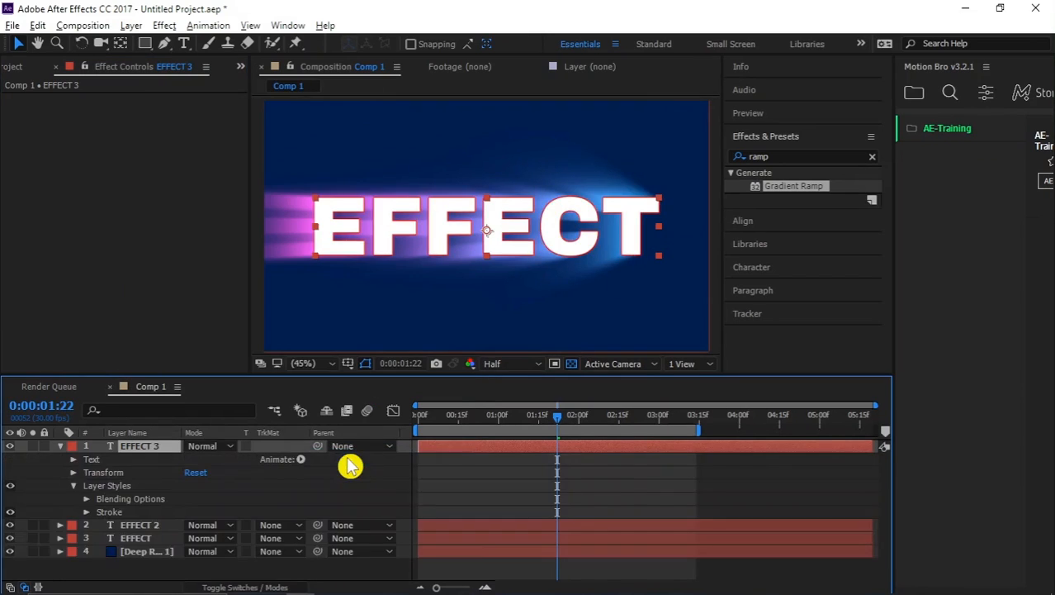
Step: Set the Stroke color of EFFECT 3 to a brighter version of the blue sampled from the light rays near the letter T
click(86, 511)
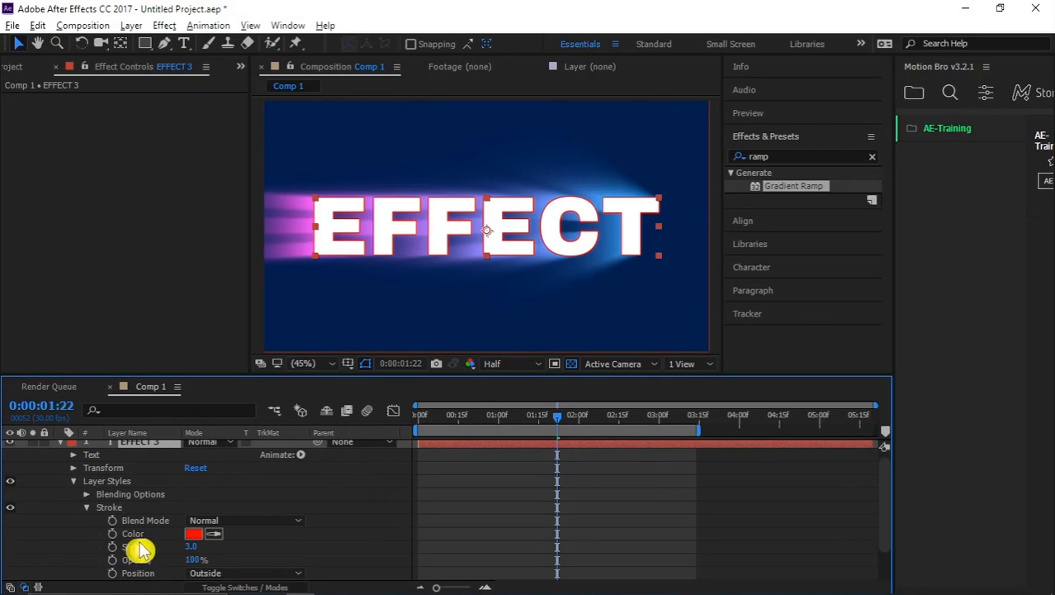
click(193, 534)
click(929, 347)
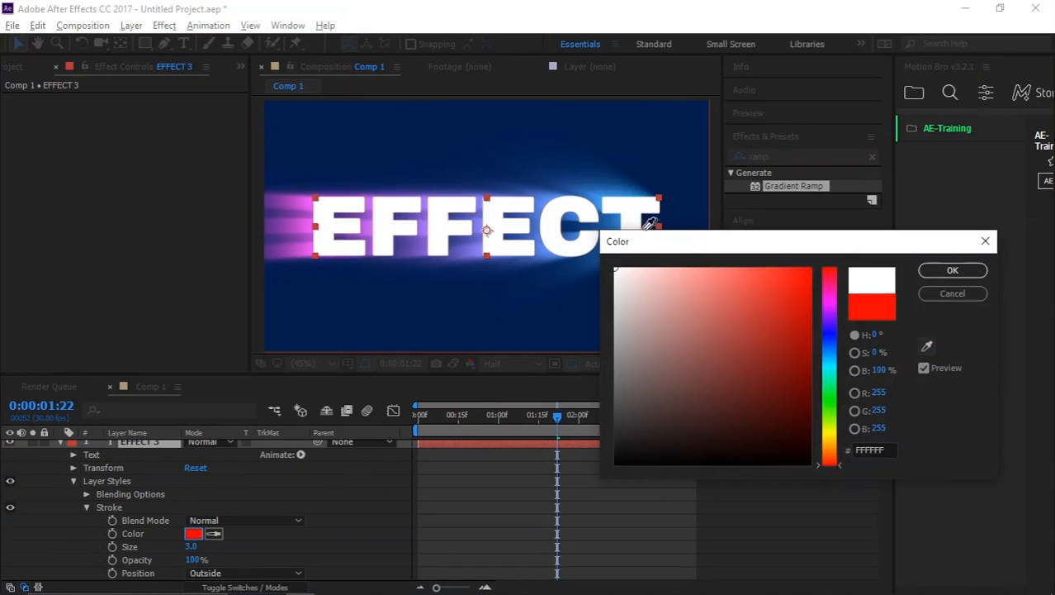
click(633, 207)
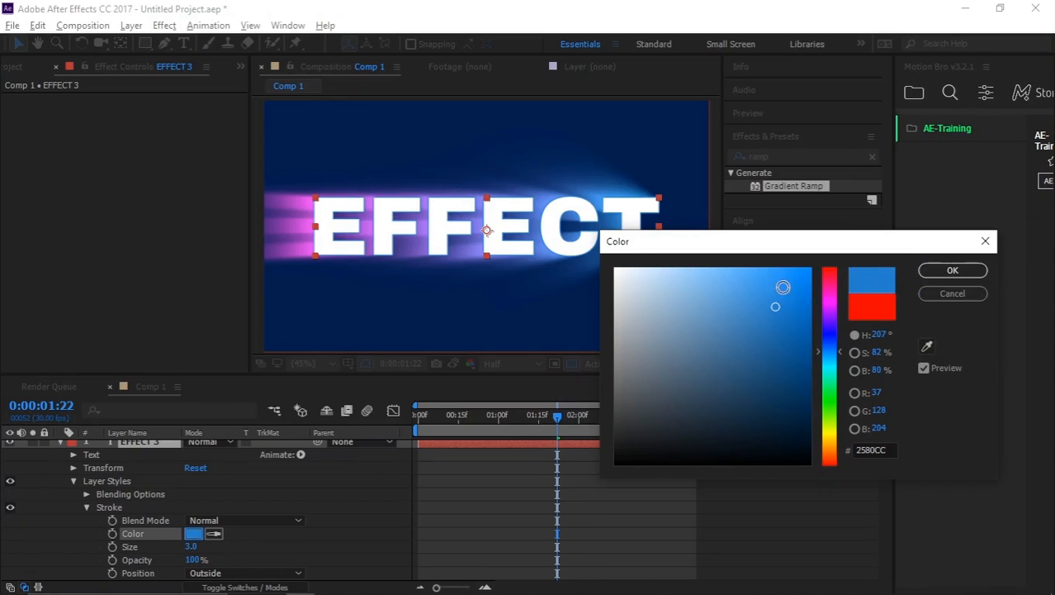
click(785, 263)
click(950, 272)
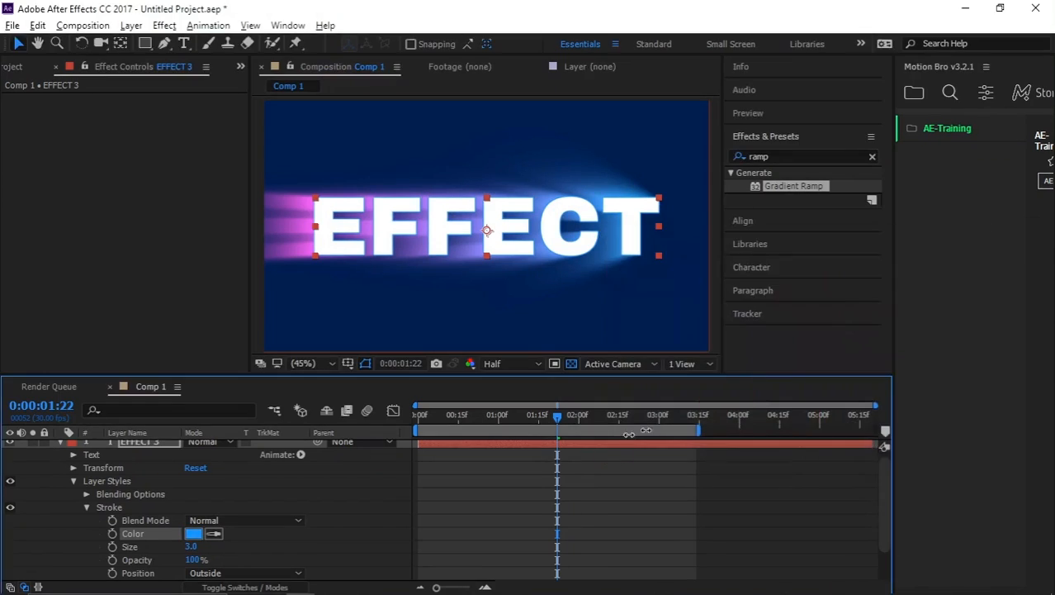
Step: Collapse the EFFECT 3 layer's properties and return the current time to 0:00:00:00 with no layer selected
scroll(149, 508, up, 1)
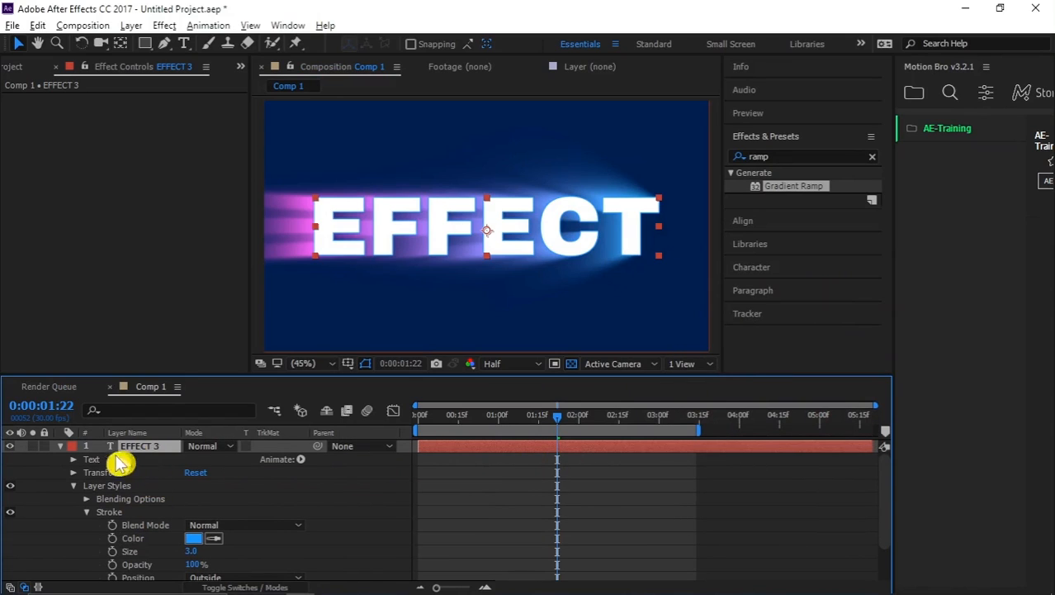
click(61, 447)
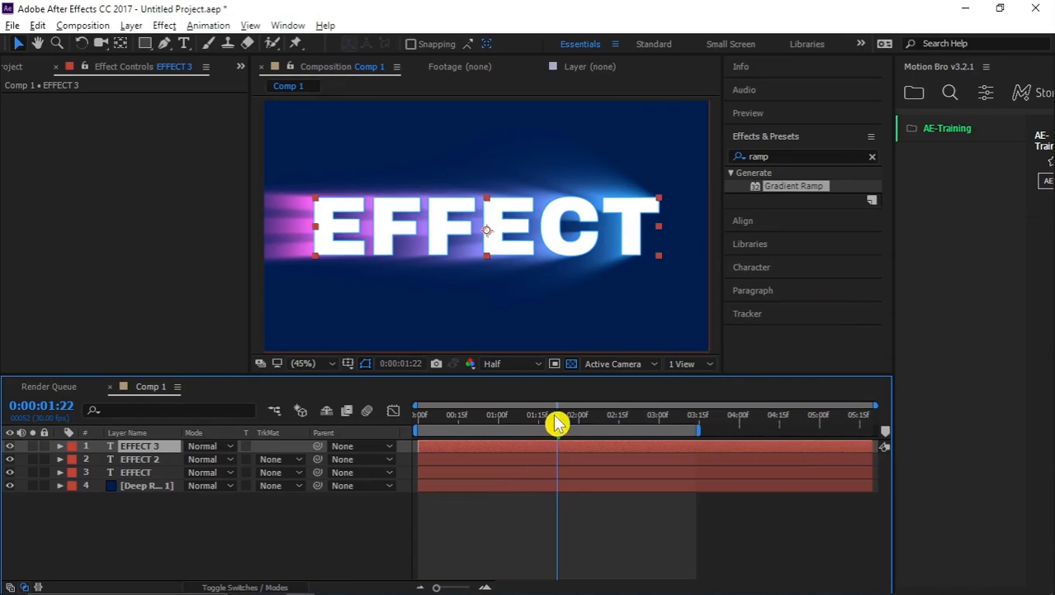
drag(559, 418, 419, 418)
click(455, 518)
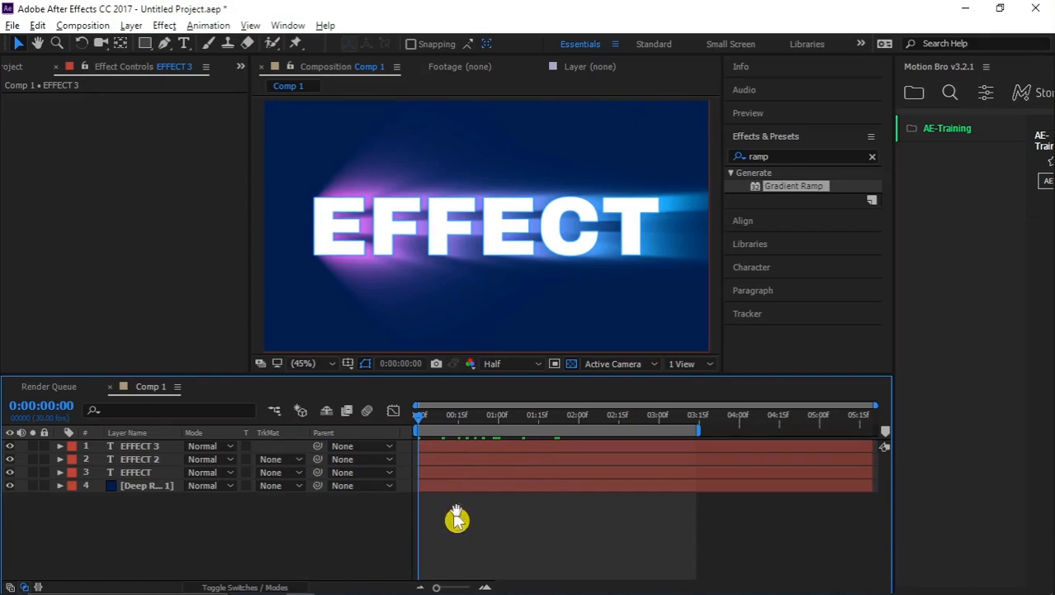